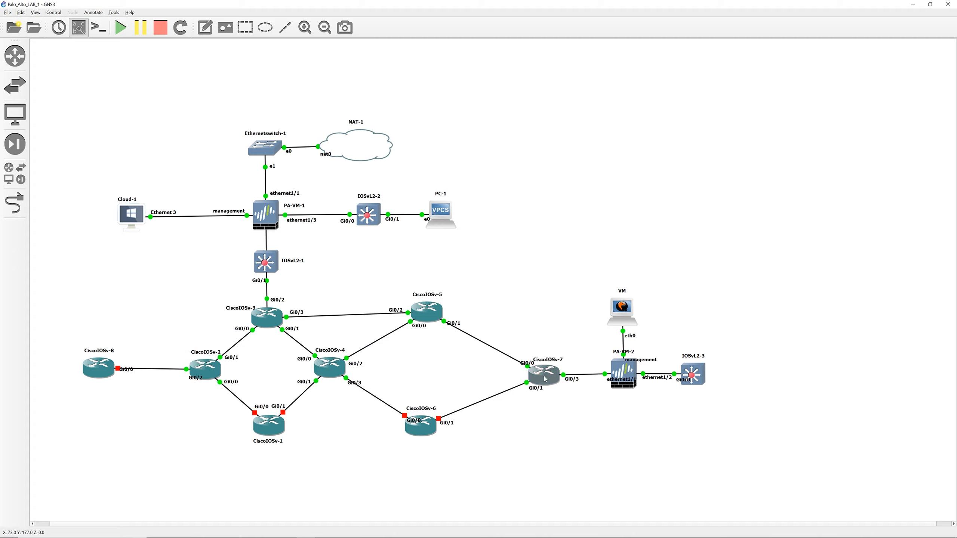
Step: Open the CiscoIOSv-3 console and enlarge its terminal font to 28-point Consolas
{"action": "double_click", "coordinate": [267, 316]}
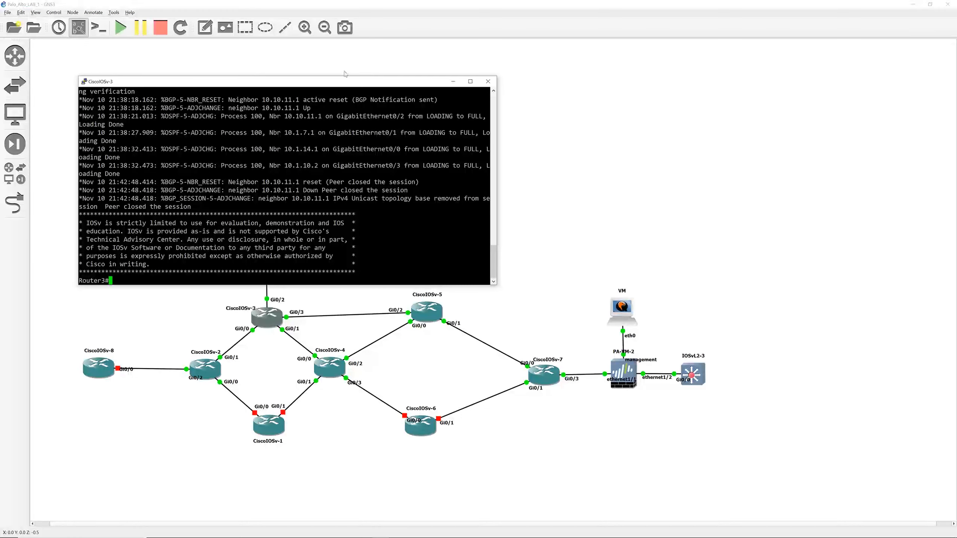
{"action": "right_click", "coordinate": [302, 82]}
{"action": "left_click", "coordinate": [329, 177]}
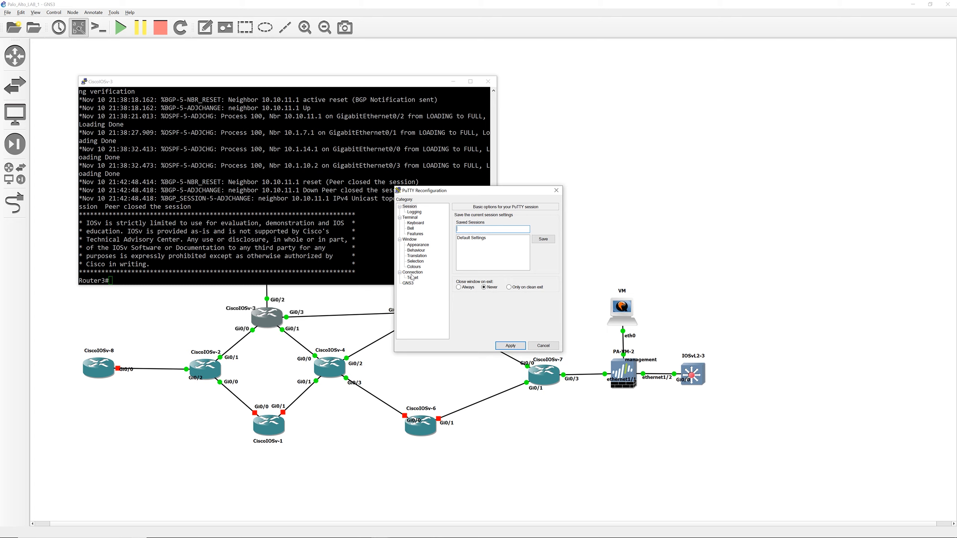
{"action": "left_click", "coordinate": [417, 245]}
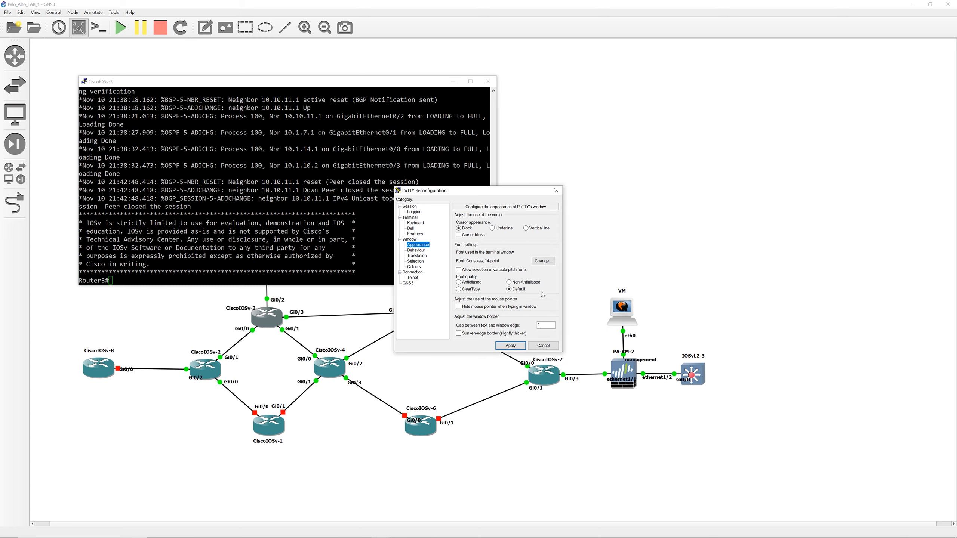
{"action": "left_click", "coordinate": [543, 261]}
{"action": "left_click", "coordinate": [530, 314]}
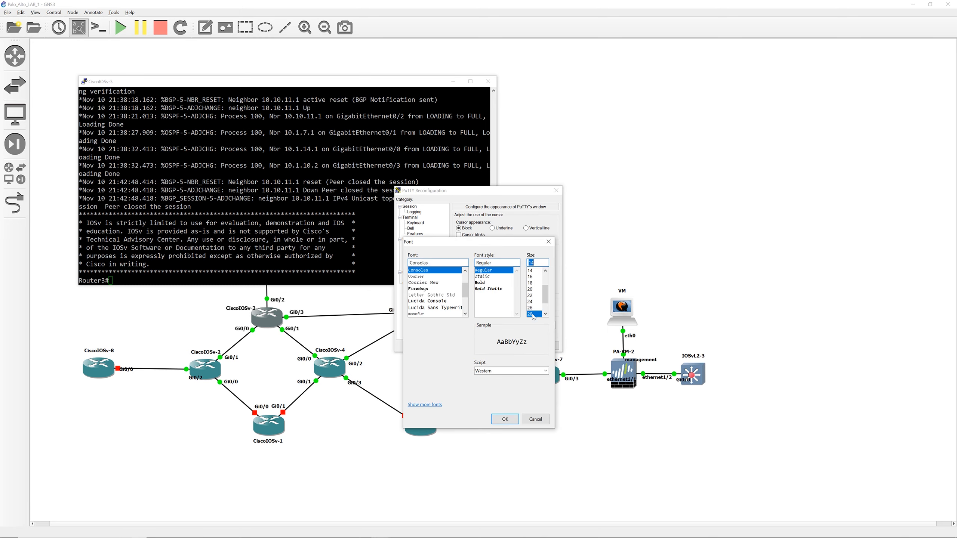
{"action": "left_click", "coordinate": [505, 419]}
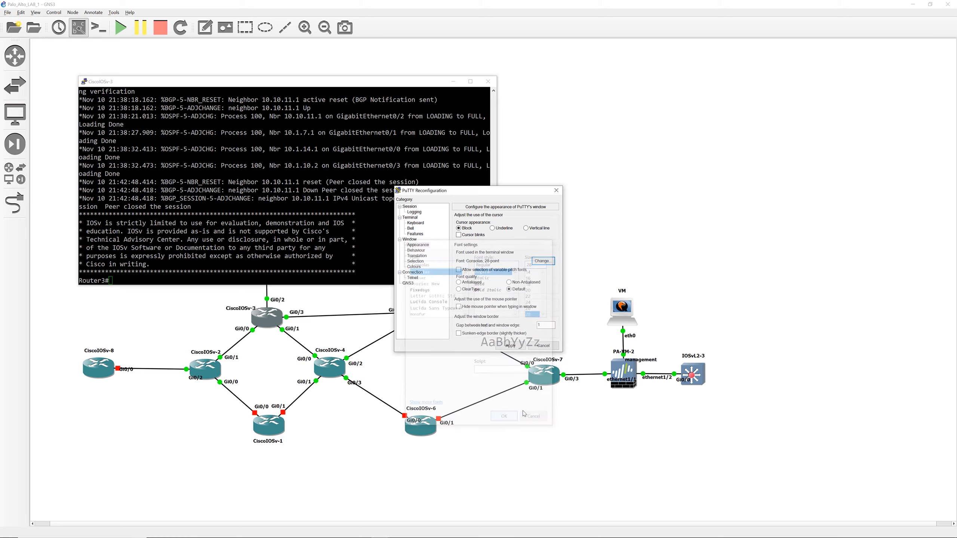
{"action": "left_click", "coordinate": [511, 346]}
Step: Display the IP routing table and then the BGP table on Router3
{"action": "key", "text": "Return"}
{"action": "key", "text": "Return"}
{"action": "key", "text": "Return"}
{"action": "key", "text": "Return"}
{"action": "key", "text": "Return"}
{"action": "key", "text": "Return"}
{"action": "key", "text": "Return"}
{"action": "key", "text": "Return"}
{"action": "key", "text": "Return"}
{"action": "key", "text": "Return"}
{"action": "key", "text": "Return"}
{"action": "key", "text": "Return"}
{"action": "key", "text": "Return"}
{"action": "key", "text": "Return"}
{"action": "key", "text": "Return"}
{"action": "key", "text": "Return"}
{"action": "key", "text": "Return"}
{"action": "key", "text": "Return"}
{"action": "type", "text": "sh ip route"}
{"action": "key", "text": "Return"}
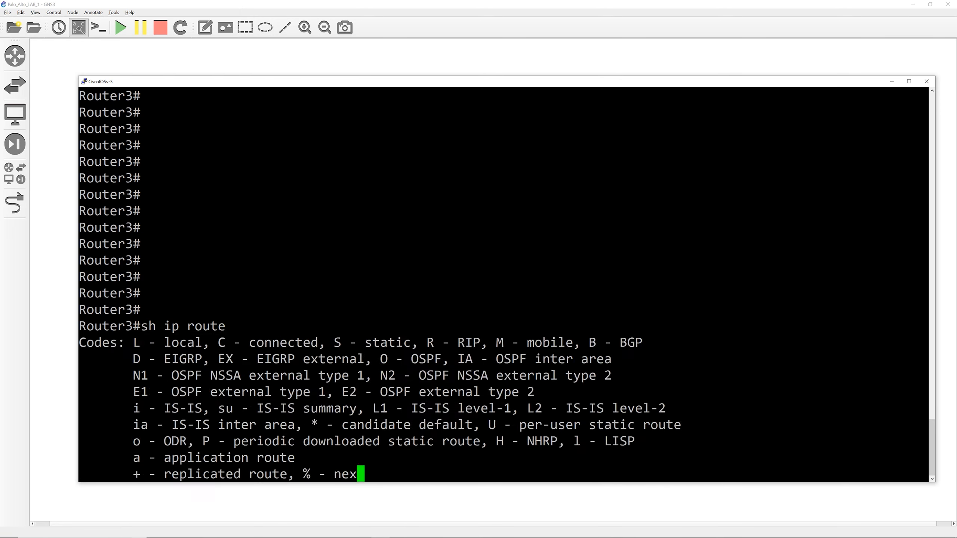
{"action": "key", "text": "space"}
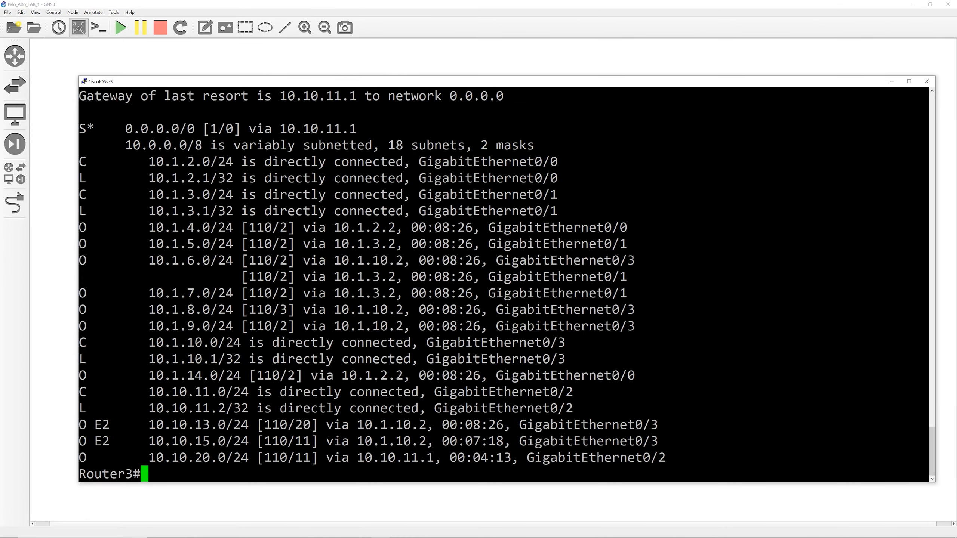
{"action": "type", "text": "sh ip bgp"}
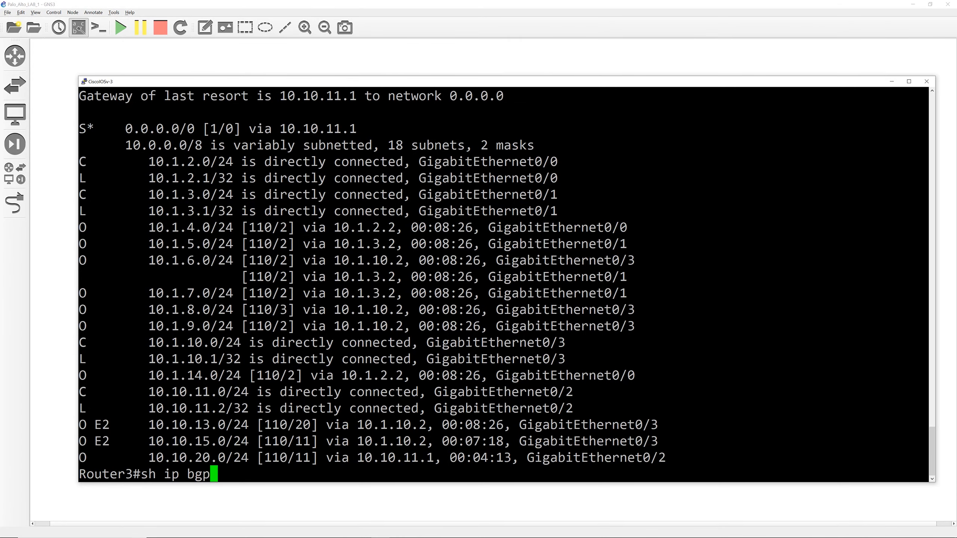
{"action": "key", "text": "Return"}
{"action": "key", "text": "space"}
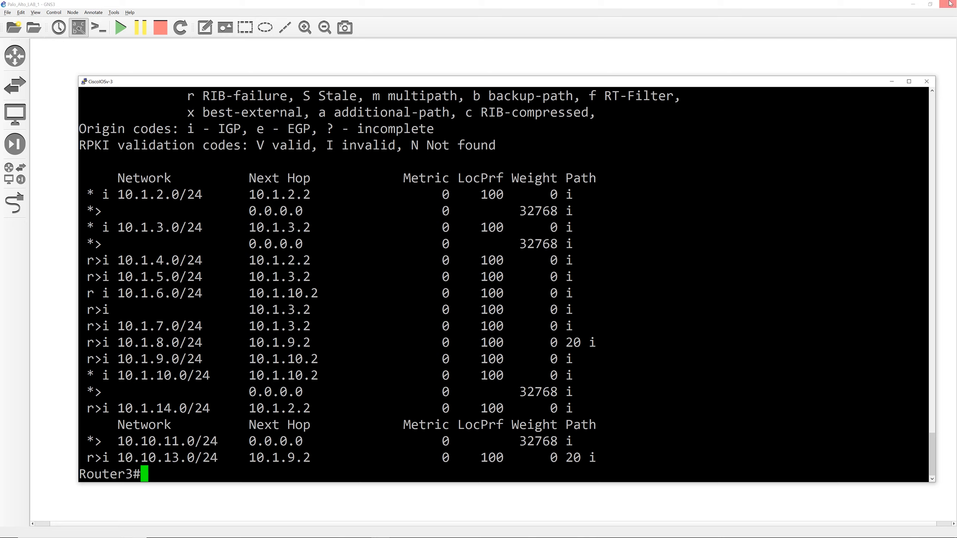
Step: Close Router3's console, open the CiscoIOSv-7 console and set its terminal font to 28-point Consolas
{"action": "left_click", "coordinate": [892, 82]}
{"action": "double_click", "coordinate": [547, 373]}
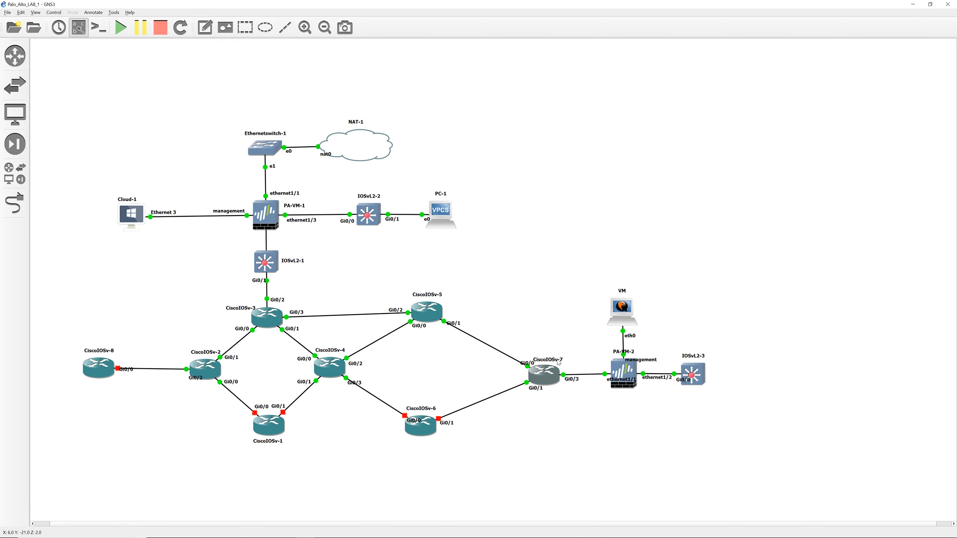
{"action": "right_click", "coordinate": [323, 91]}
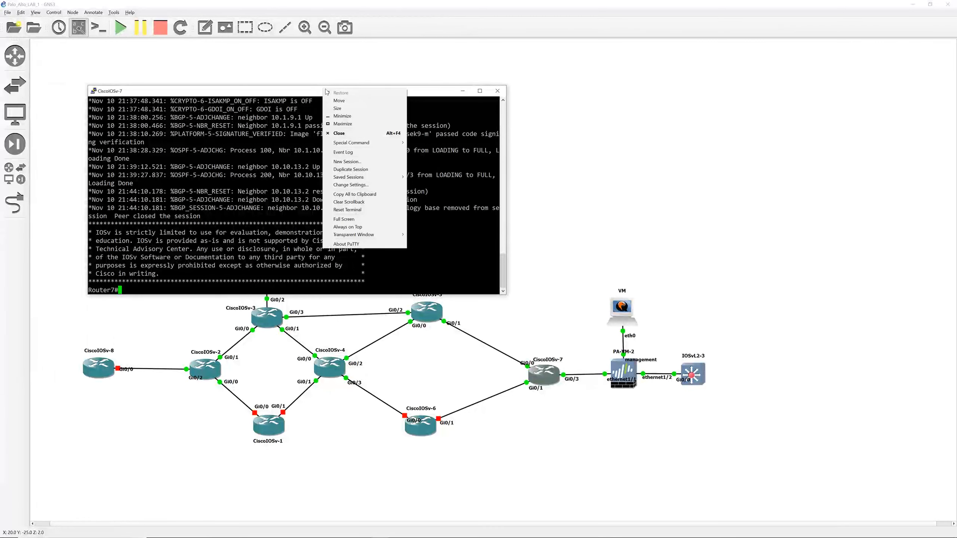
{"action": "left_click", "coordinate": [362, 185]}
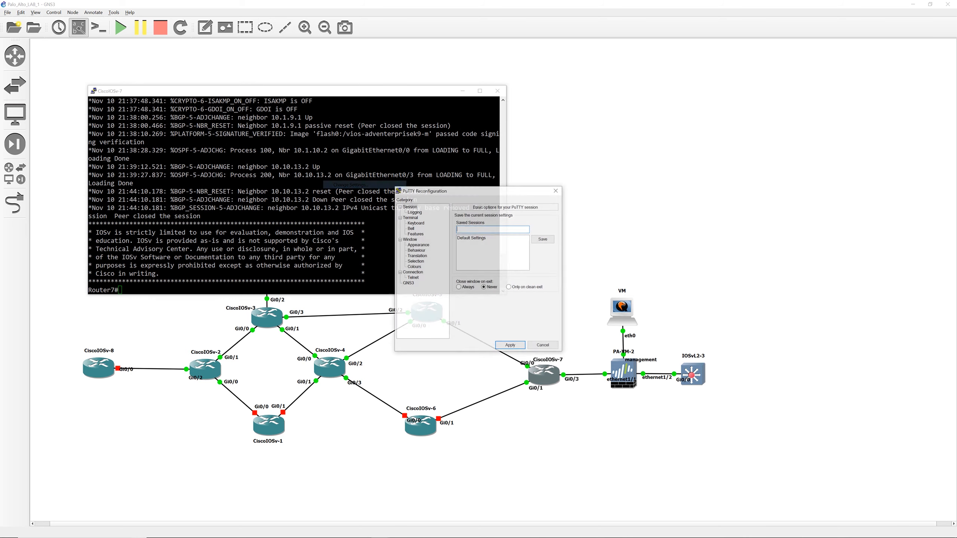
{"action": "left_click", "coordinate": [421, 245]}
{"action": "left_click", "coordinate": [543, 261]}
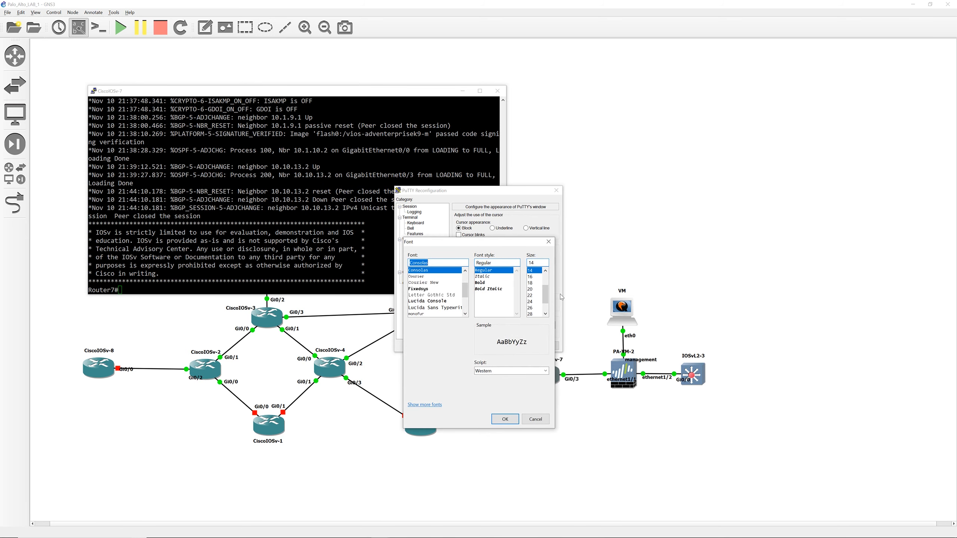
{"action": "left_click", "coordinate": [534, 314]}
{"action": "left_click", "coordinate": [505, 419]}
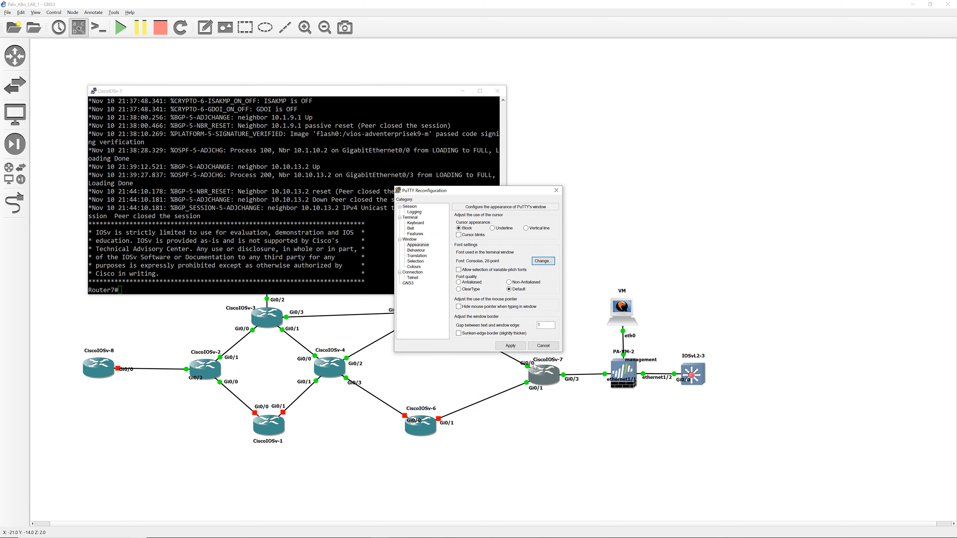
{"action": "left_click", "coordinate": [511, 346]}
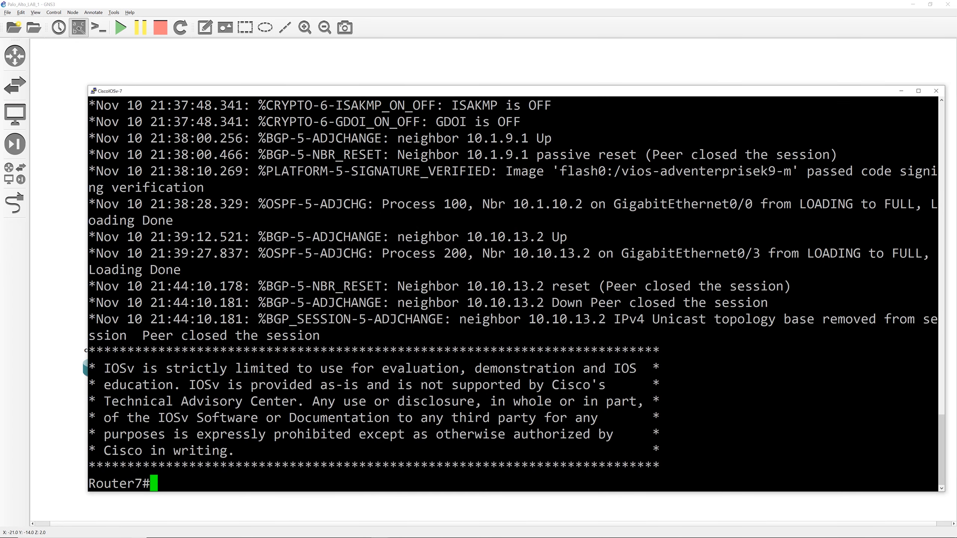
Step: Display the BGP table on Router7
{"action": "type", "text": "sh ip bgp"}
{"action": "key", "text": "Return"}
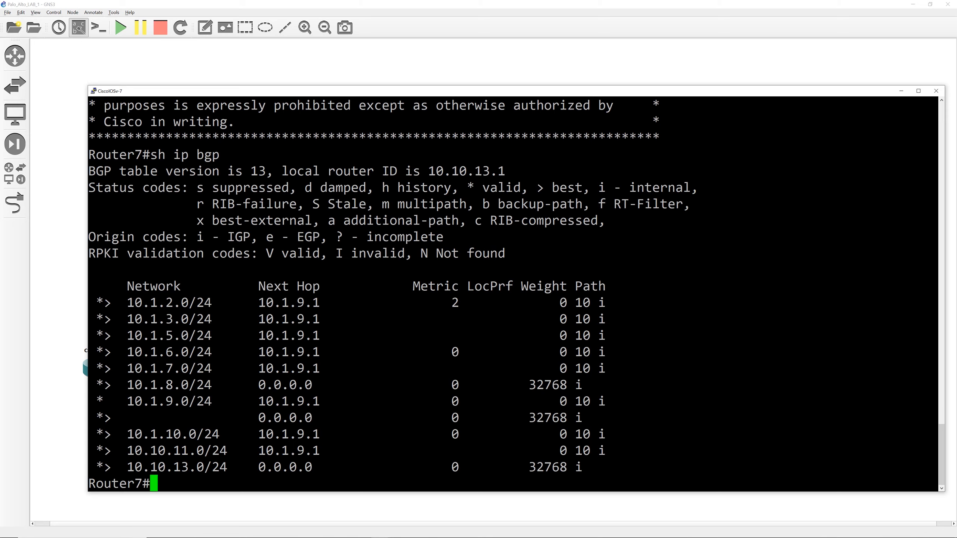
{"action": "left_click", "coordinate": [901, 91]}
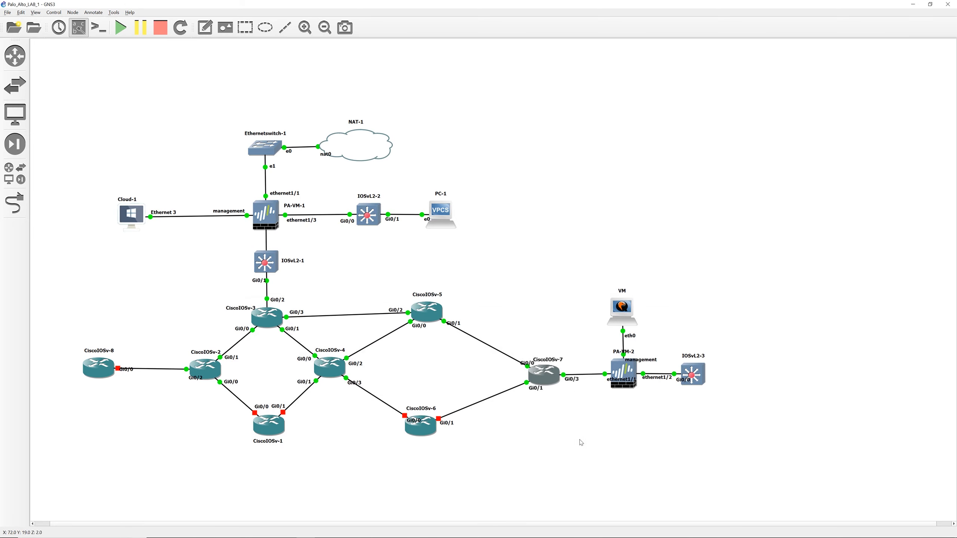
{"action": "left_click_drag", "start_coordinate": [597, 356], "coordinate": [703, 406]}
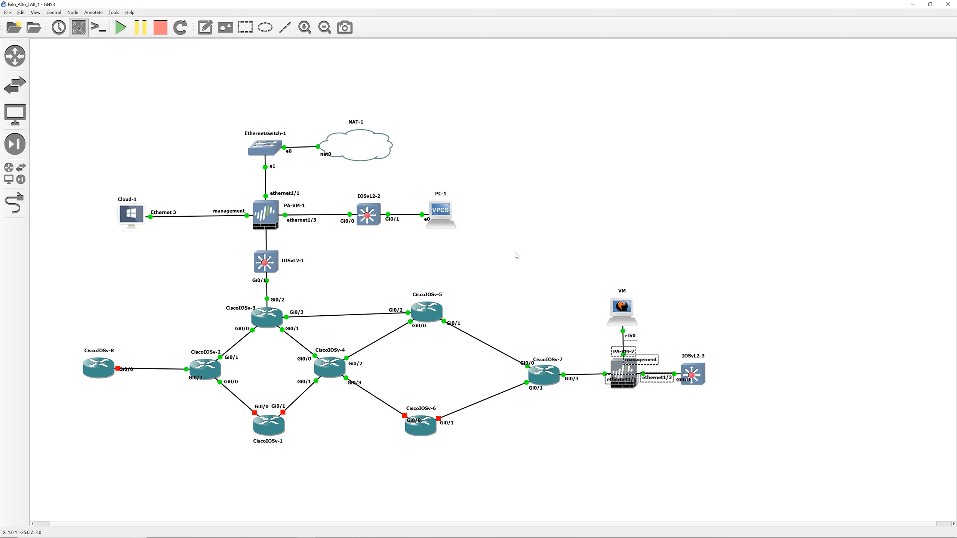
{"action": "left_click", "coordinate": [220, 188]}
{"action": "left_click_drag", "start_coordinate": [221, 188], "coordinate": [323, 242]}
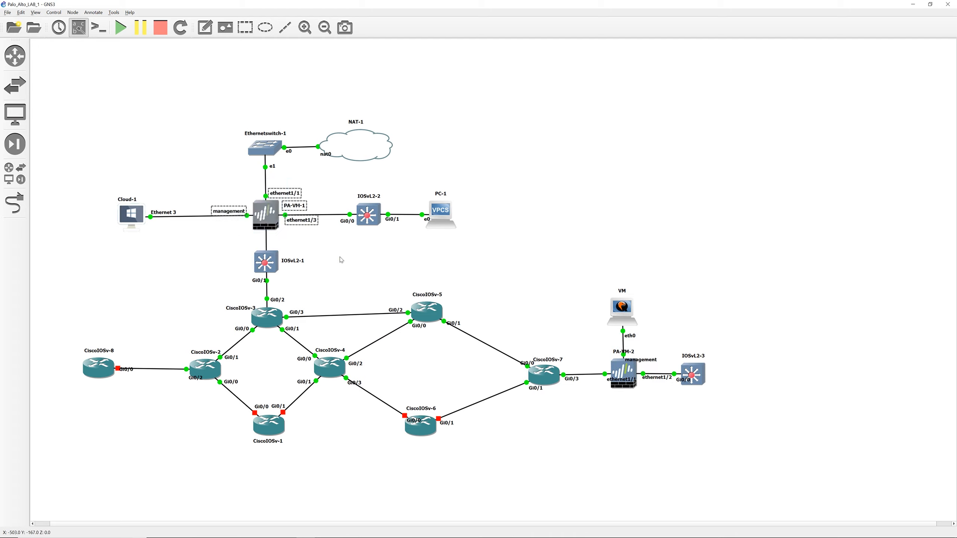
{"action": "left_click", "coordinate": [522, 235]}
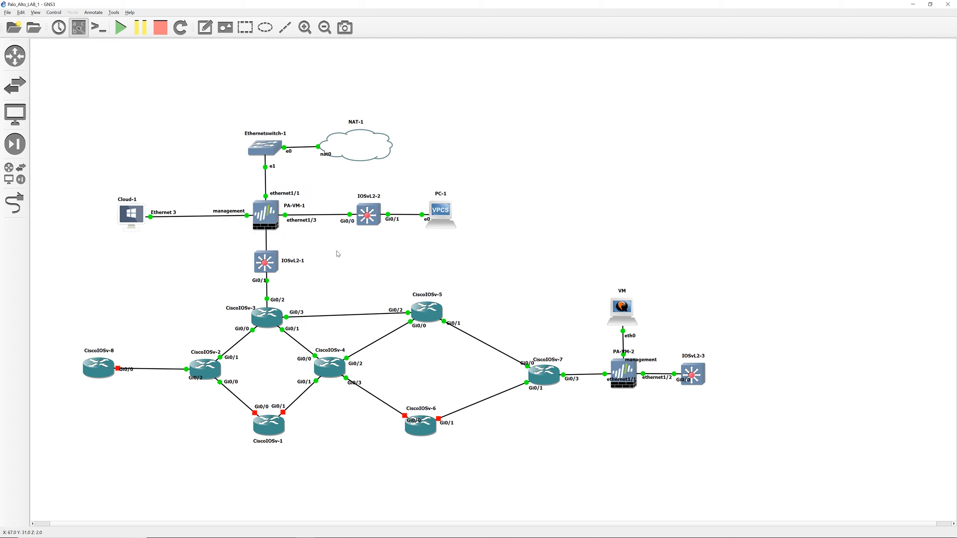
{"action": "left_click_drag", "start_coordinate": [579, 335], "coordinate": [544, 410]}
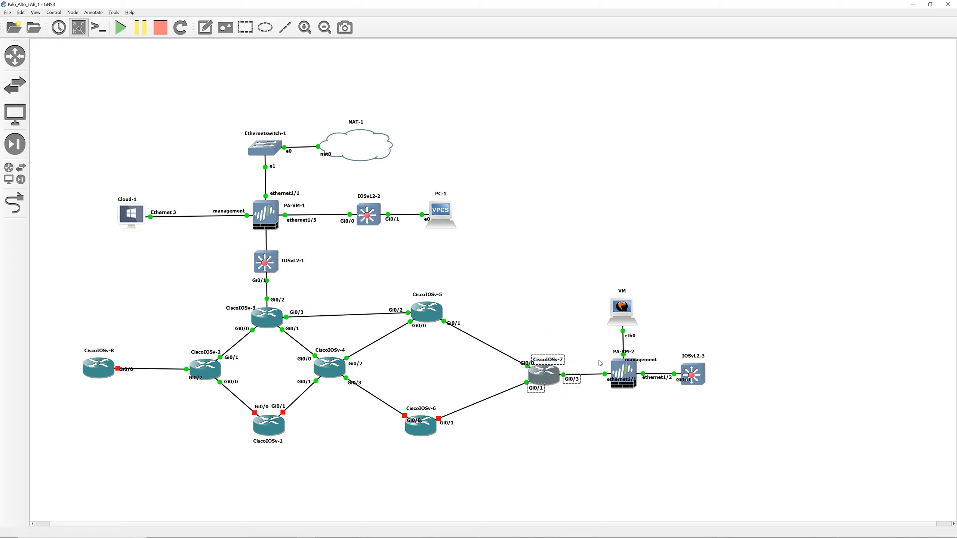
Step: Reopen the CiscoIOSv-7 console and show the brief IP interface summary
{"action": "double_click", "coordinate": [549, 378]}
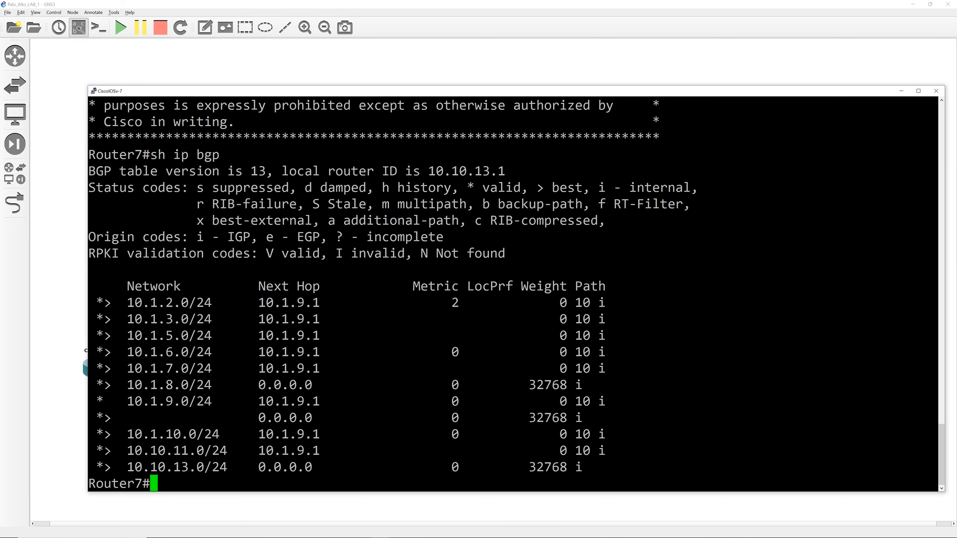
{"action": "key", "text": "Return"}
{"action": "key", "text": "Return"}
{"action": "key", "text": "Return"}
{"action": "key", "text": "Return"}
{"action": "key", "text": "Return"}
{"action": "key", "text": "Return"}
{"action": "key", "text": "Return"}
{"action": "key", "text": "Return"}
{"action": "key", "text": "Return"}
{"action": "key", "text": "Return"}
{"action": "key", "text": "Return"}
{"action": "key", "text": "Return"}
{"action": "key", "text": "Return"}
{"action": "key", "text": "Return"}
{"action": "key", "text": "Return"}
{"action": "key", "text": "Return"}
{"action": "key", "text": "Return"}
{"action": "key", "text": "Return"}
{"action": "key", "text": "Return"}
{"action": "key", "text": "Return"}
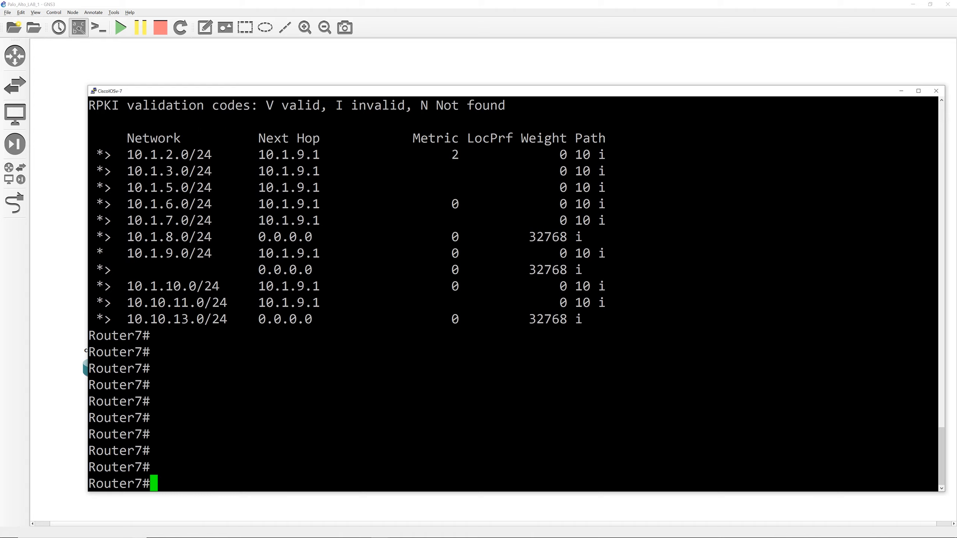
{"action": "type", "text": "sh ip intbr"}
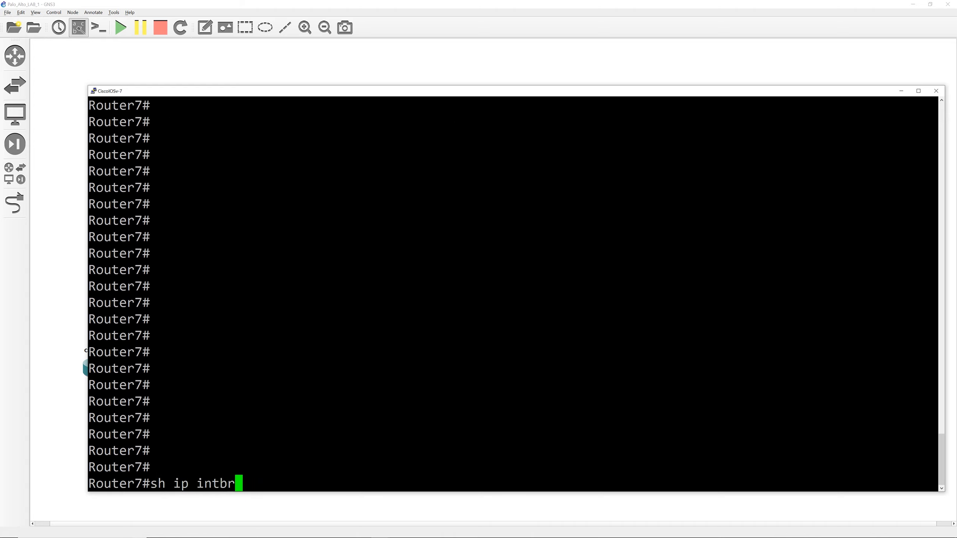
{"action": "key", "text": "Return"}
{"action": "type", "text": "sh ip int br"}
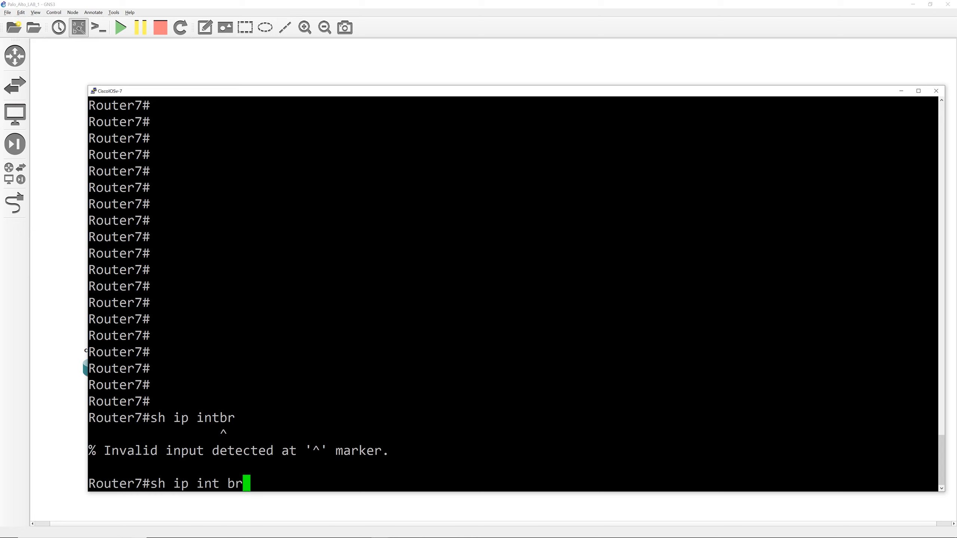
{"action": "key", "text": "Return"}
Step: Show the BGP section of Router7's running configuration
{"action": "type", "text": "sh "}
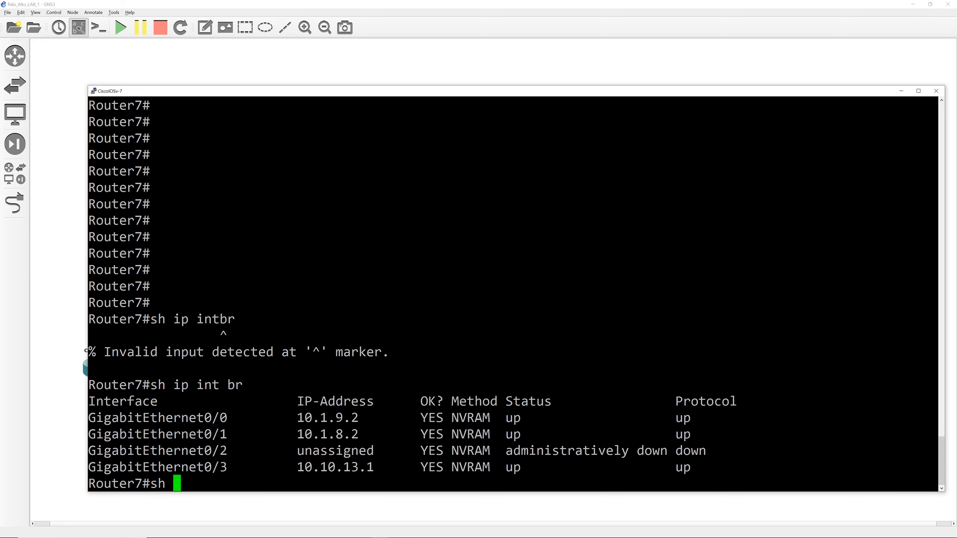
{"action": "type", "text": "run | sec bgp"}
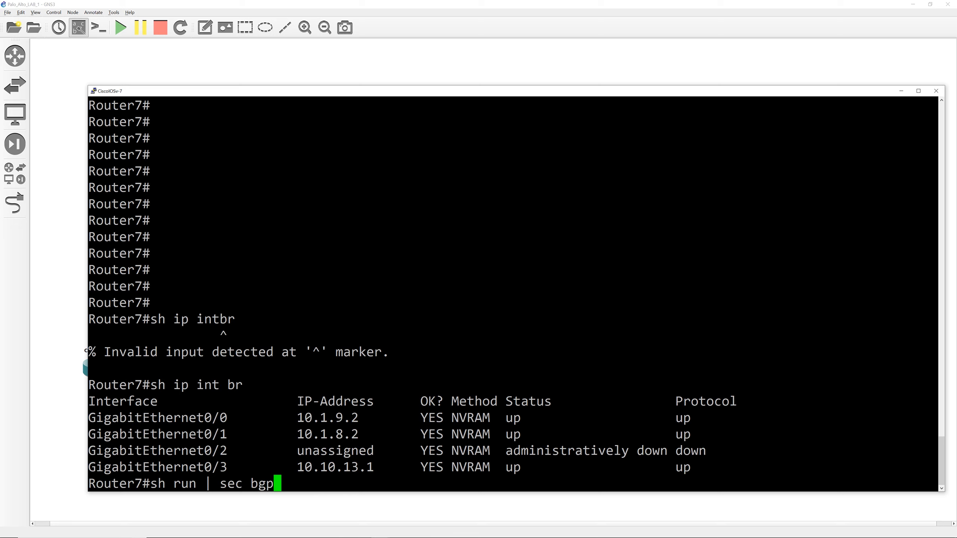
{"action": "key", "text": "Return"}
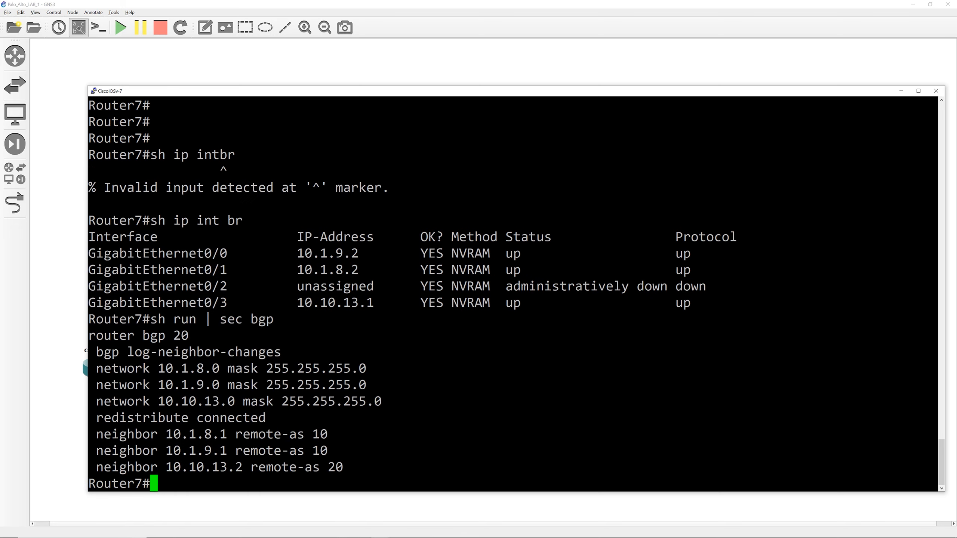
Step: Highlight the neighbor 10.10.13.2 remote-as 20 line and its neighbor address in the BGP configuration
{"action": "left_click_drag", "start_coordinate": [931, 469], "coordinate": [89, 335]}
{"action": "left_click_drag", "start_coordinate": [166, 335], "coordinate": [188, 335]}
{"action": "mouse_move", "coordinate": [343, 467]}
{"action": "left_mouse_down"}
{"action": "mouse_move", "coordinate": [89, 467]}
{"action": "mouse_move", "coordinate": [343, 467]}
{"action": "left_mouse_up"}
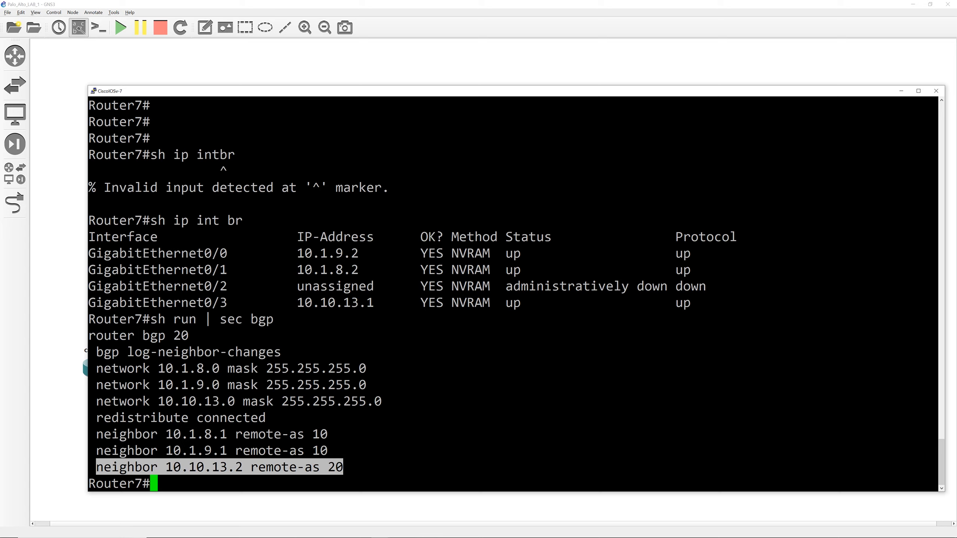
{"action": "left_click_drag", "start_coordinate": [158, 467], "coordinate": [243, 467]}
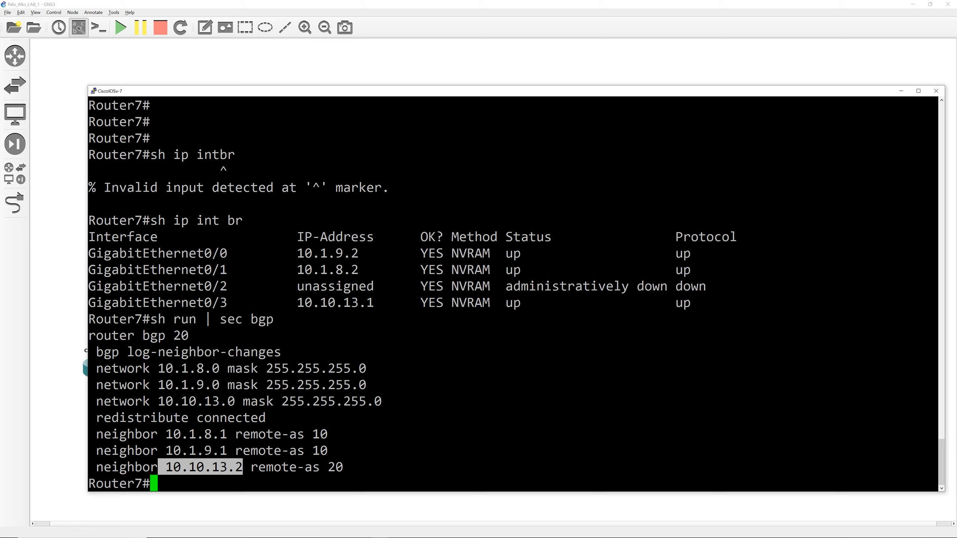
{"action": "left_click_drag", "start_coordinate": [935, 466], "coordinate": [328, 467]}
{"action": "left_click_drag", "start_coordinate": [243, 467], "coordinate": [166, 467]}
Step: Switch to the CiscoIOSv-3 console and show Router3's brief IP interface summary
{"action": "key", "text": "alt+Tab"}
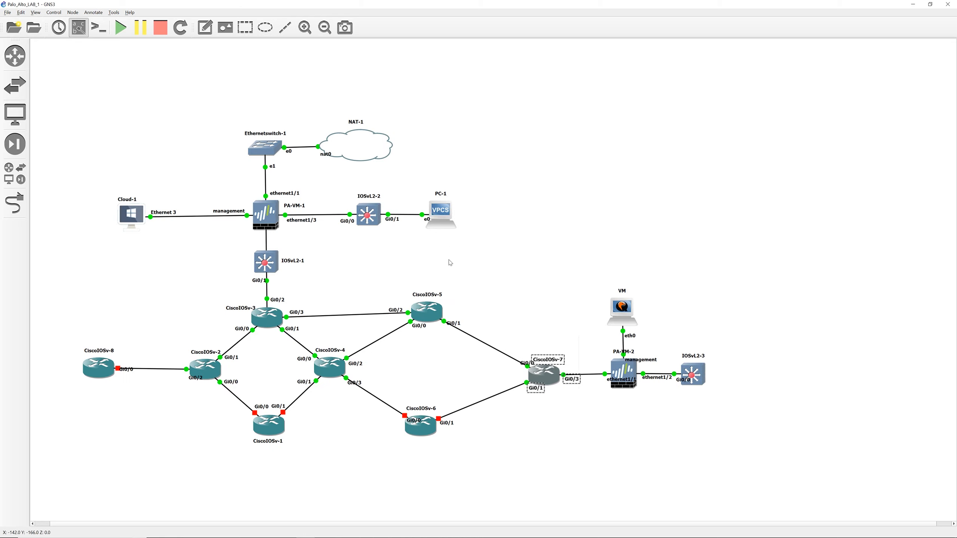
{"action": "double_click", "coordinate": [272, 321]}
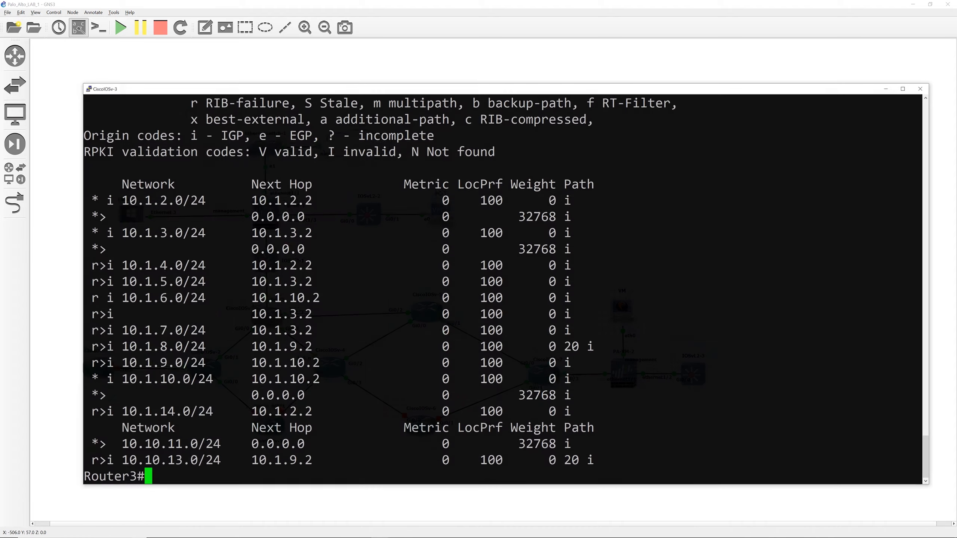
{"action": "type", "text": "sh ru"}
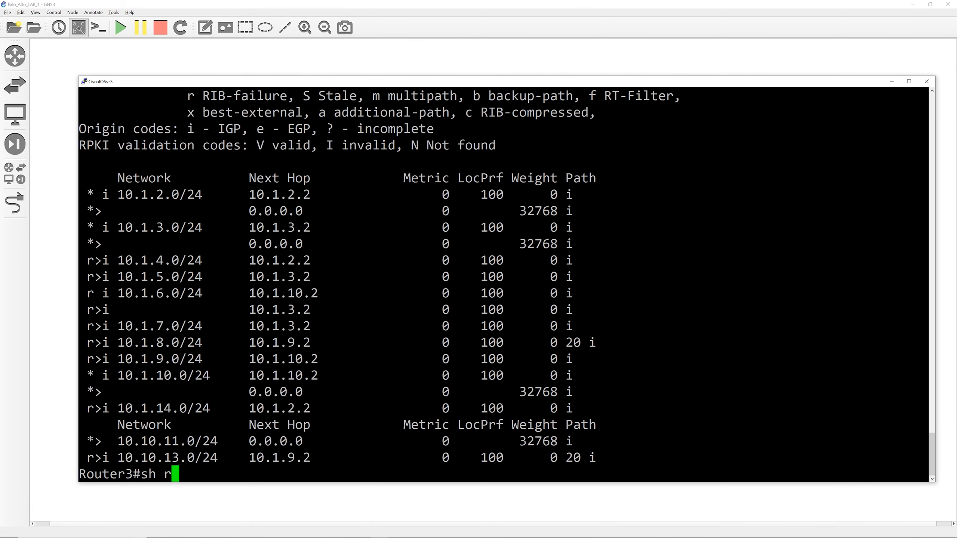
{"action": "key", "text": "BackSpace"}
{"action": "key", "text": "BackSpace"}
{"action": "key", "text": "BackSpace"}
{"action": "key", "text": "BackSpace"}
{"action": "key", "text": "BackSpace"}
{"action": "key", "text": "Return"}
{"action": "key", "text": "Return"}
{"action": "key", "text": "Return"}
{"action": "key", "text": "Return"}
{"action": "key", "text": "Return"}
{"action": "key", "text": "Return"}
{"action": "key", "text": "Return"}
{"action": "key", "text": "Return"}
{"action": "key", "text": "Return"}
{"action": "key", "text": "Return"}
{"action": "key", "text": "Return"}
{"action": "key", "text": "Return"}
{"action": "key", "text": "Return"}
{"action": "key", "text": "Return"}
{"action": "key", "text": "Return"}
{"action": "key", "text": "Return"}
{"action": "key", "text": "Return"}
{"action": "key", "text": "Return"}
{"action": "key", "text": "Return"}
{"action": "key", "text": "Return"}
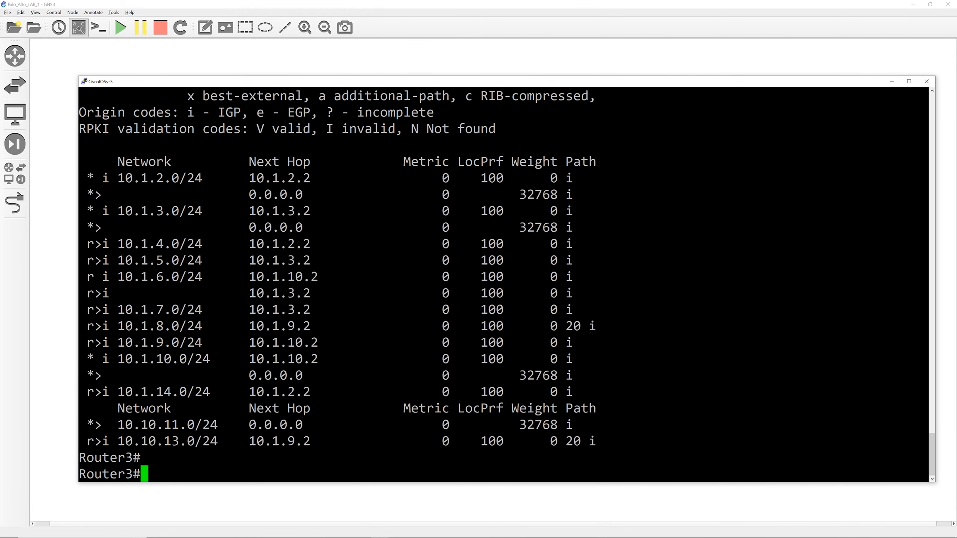
{"action": "type", "text": "sh ip int br"}
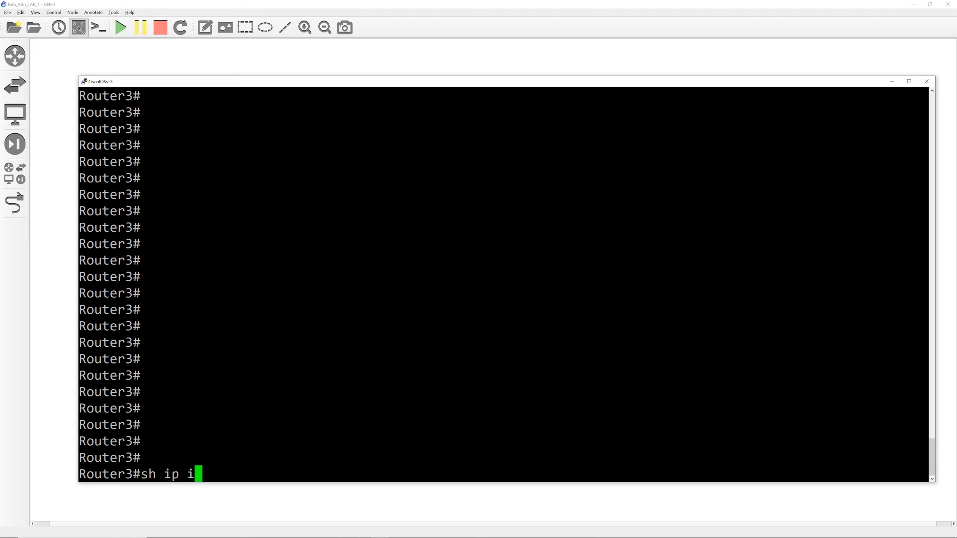
{"action": "key", "text": "Return"}
Step: Show the BGP section of Router3's running configuration
{"action": "type", "text": "sh ru"}
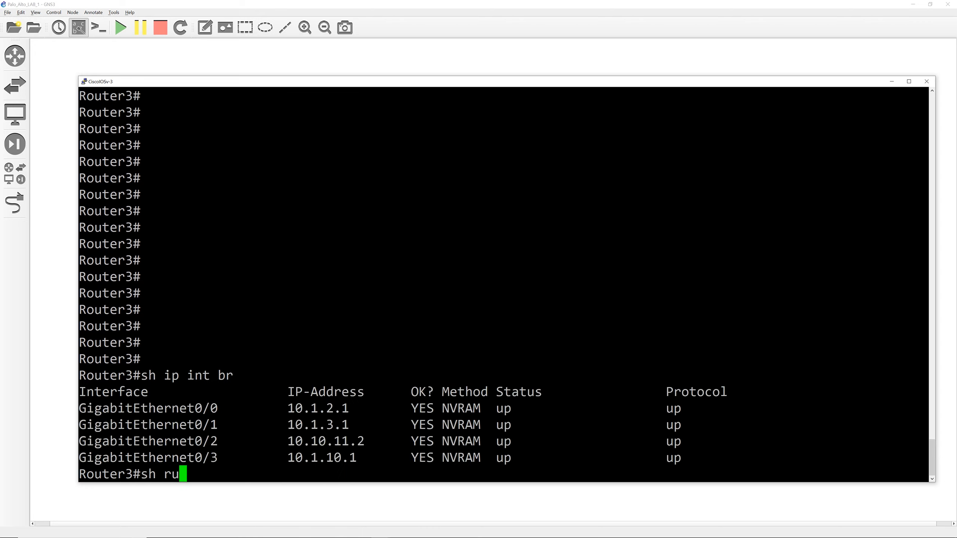
{"action": "type", "text": "n | sec bgp"}
{"action": "key", "text": "Return"}
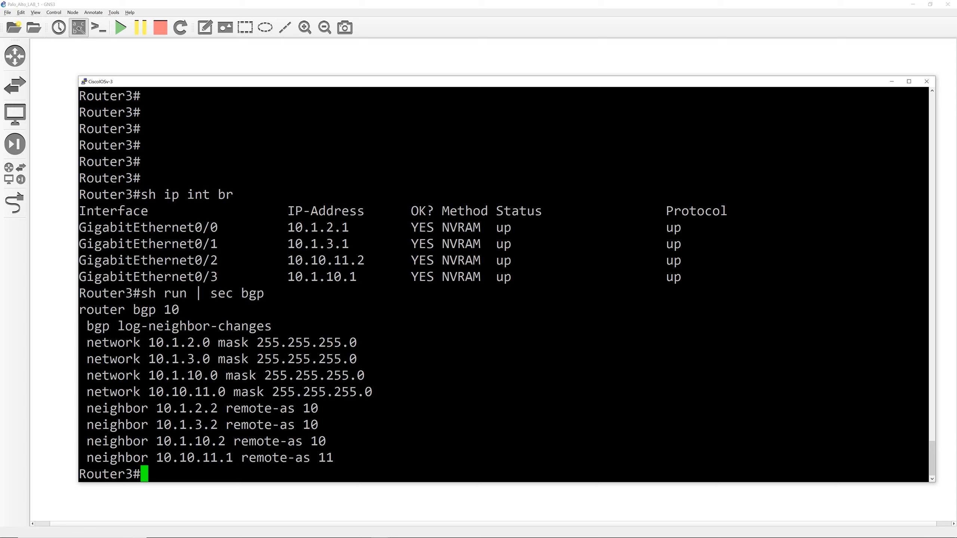
Step: Highlight the neighbor 10.10.11.1 remote-as 11 line, its neighbor address and its AS number in the BGP configuration
{"action": "mouse_move", "coordinate": [164, 310]}
{"action": "left_mouse_down"}
{"action": "mouse_move", "coordinate": [196, 309]}
{"action": "mouse_move", "coordinate": [180, 310]}
{"action": "left_mouse_up"}
{"action": "left_click_drag", "start_coordinate": [79, 458], "coordinate": [333, 457]}
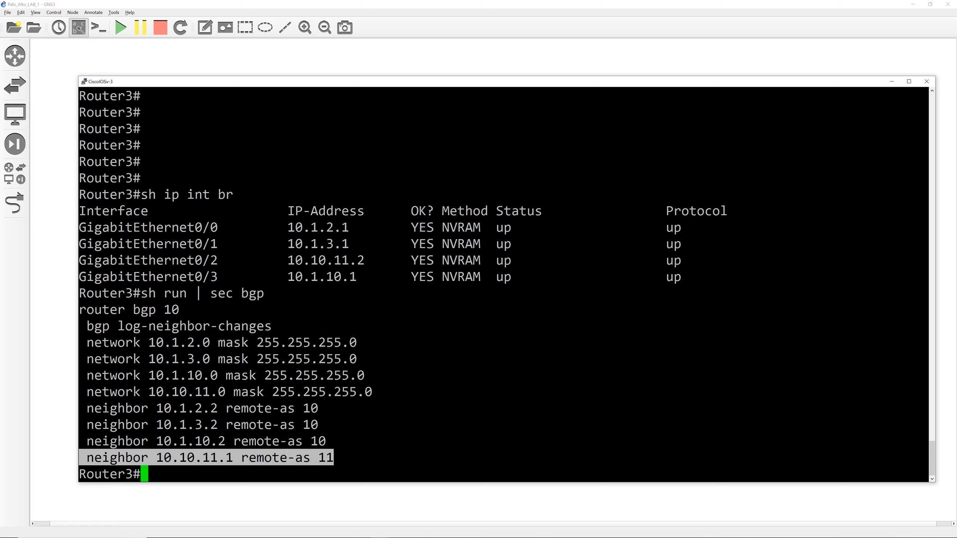
{"action": "double_click", "coordinate": [194, 458]}
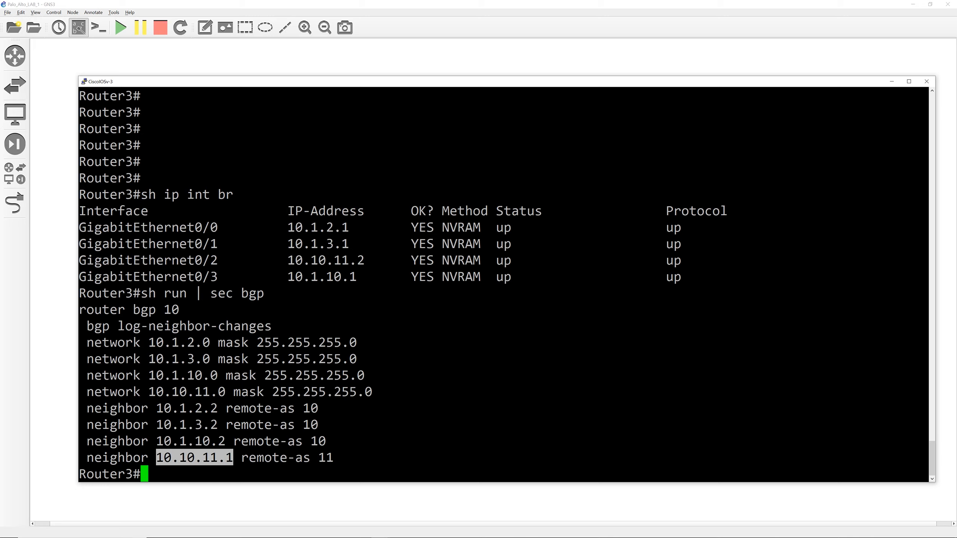
{"action": "double_click", "coordinate": [326, 458]}
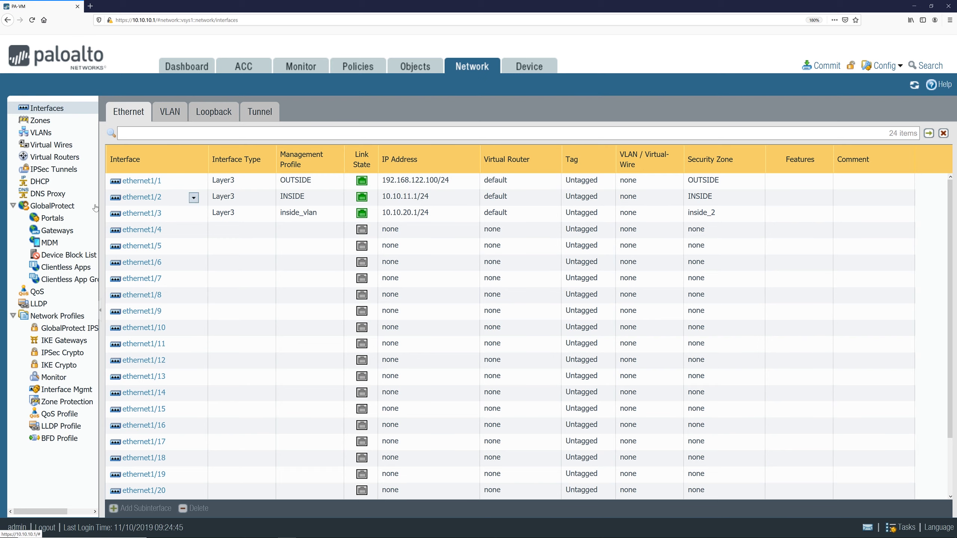
Step: Enable BGP on the default virtual router with router ID 10.10.11.1, AS number 11, and Reject Default Route unchecked
{"action": "left_click", "coordinate": [54, 157]}
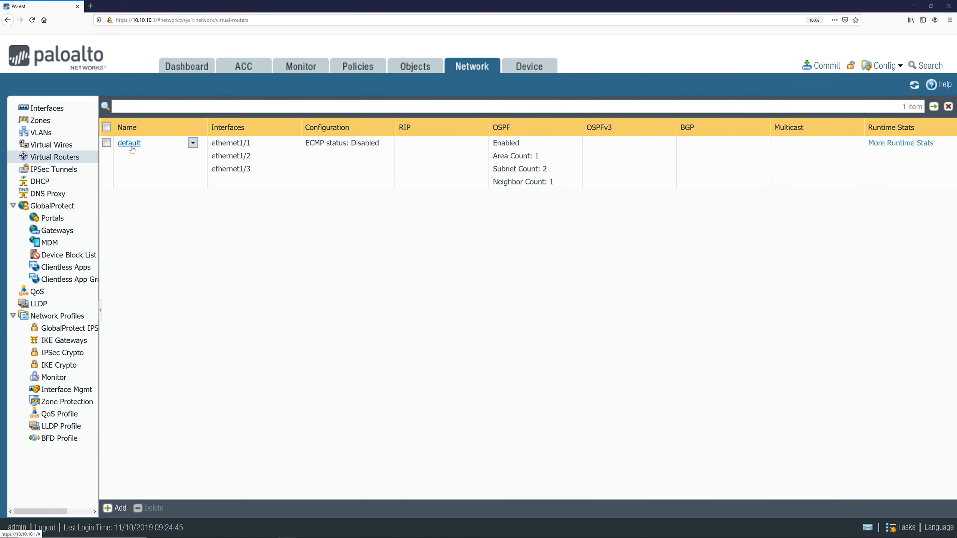
{"action": "left_click", "coordinate": [129, 143]}
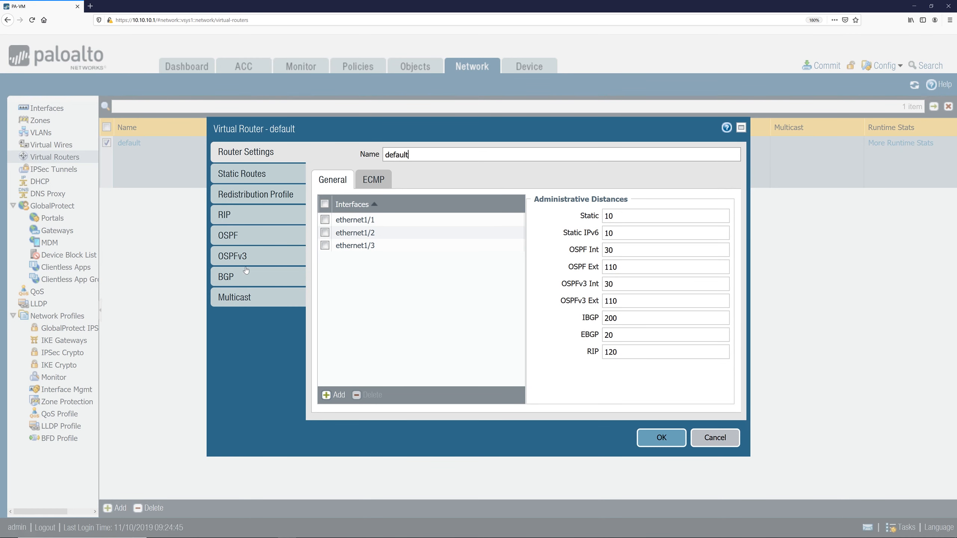
{"action": "left_click", "coordinate": [244, 277]}
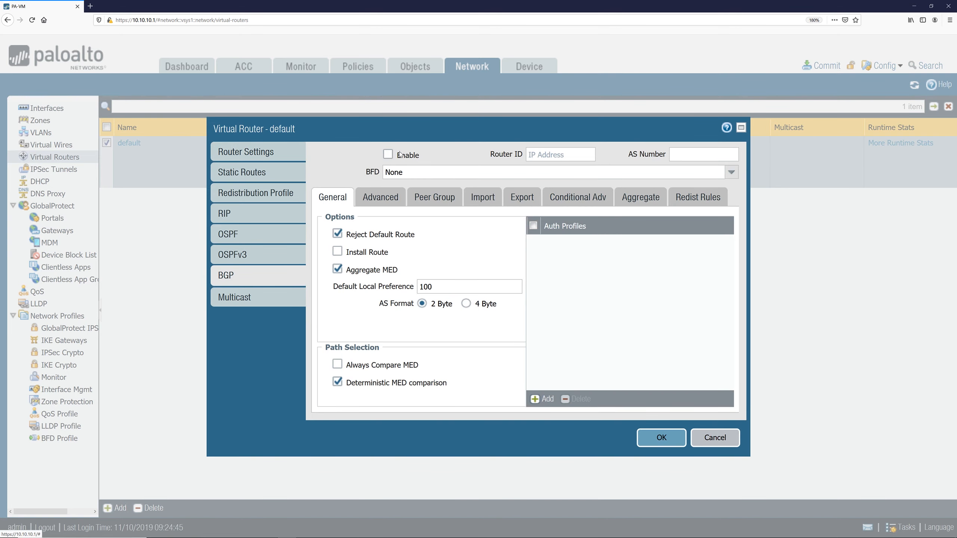
{"action": "left_click", "coordinate": [388, 154]}
{"action": "left_click", "coordinate": [531, 155]}
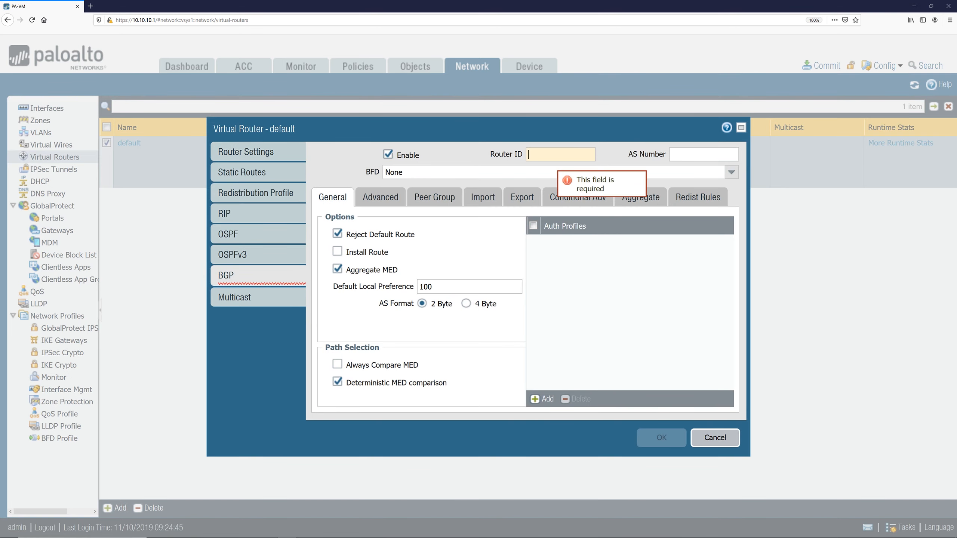
{"action": "type", "text": "10.10.11.1"}
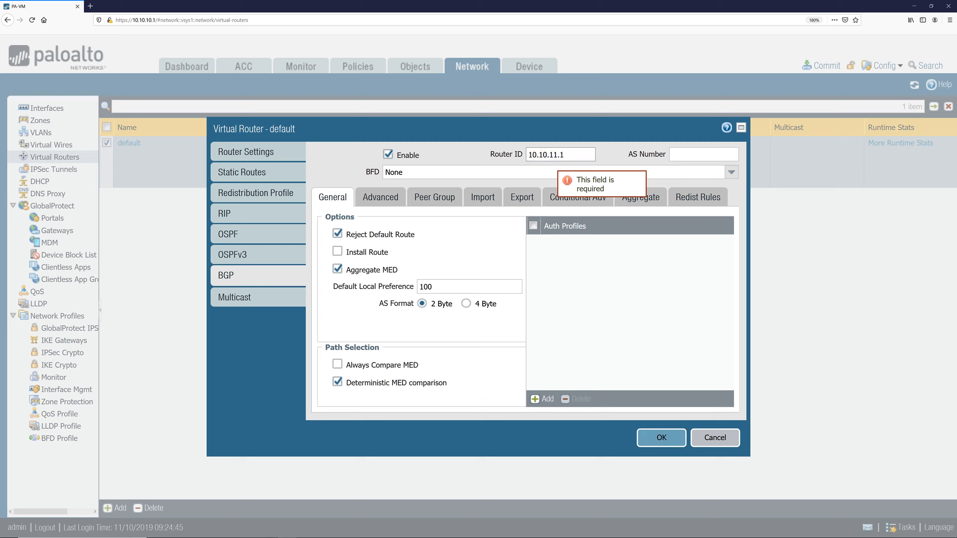
{"action": "left_click", "coordinate": [689, 154]}
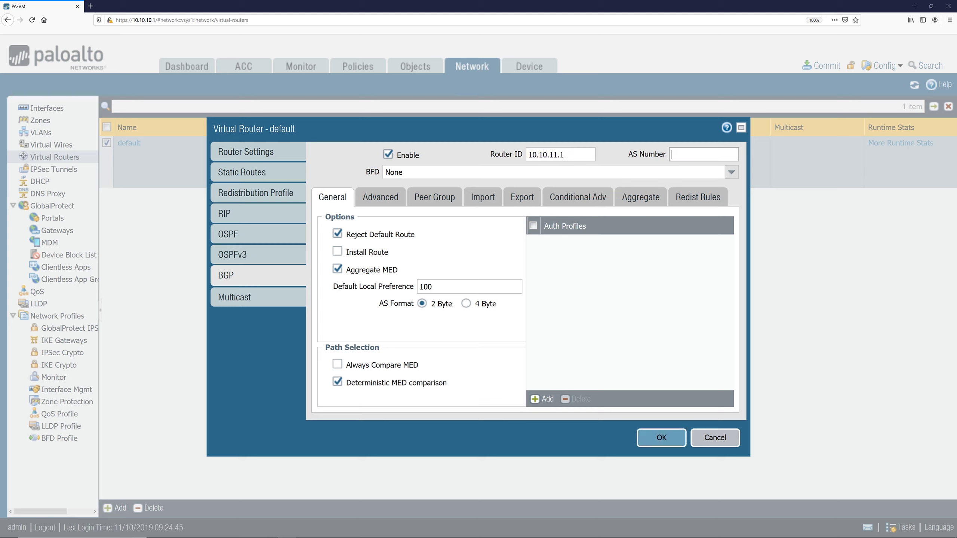
{"action": "type", "text": "11"}
{"action": "left_click", "coordinate": [337, 234]}
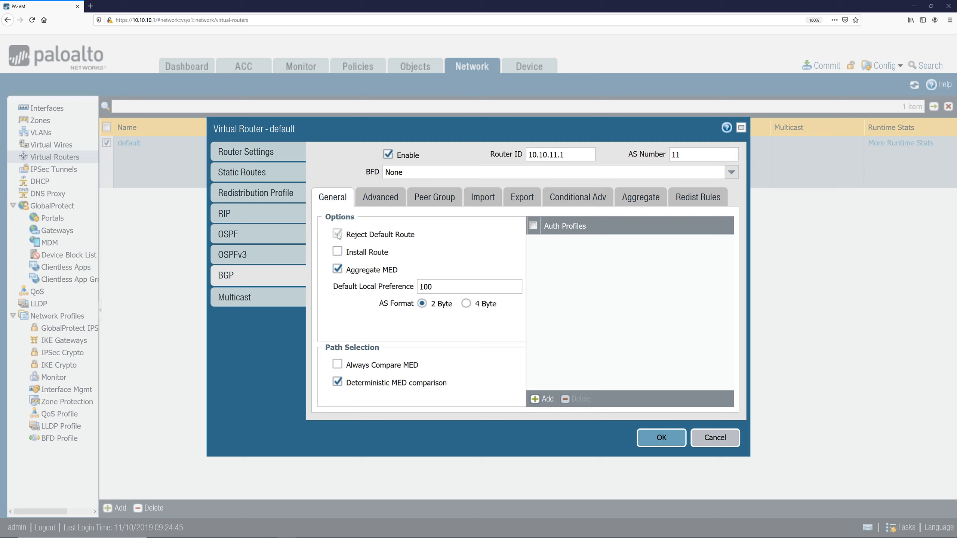
Step: Add a BGP peer group named bgp-10.10.11.2-peer
{"action": "left_click", "coordinate": [385, 203]}
{"action": "left_click", "coordinate": [443, 204]}
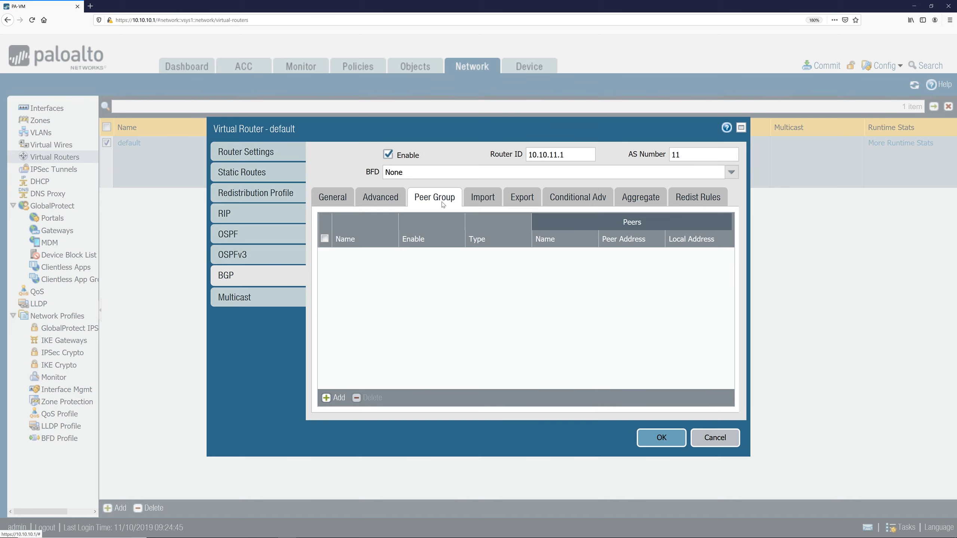
{"action": "left_click", "coordinate": [333, 398]}
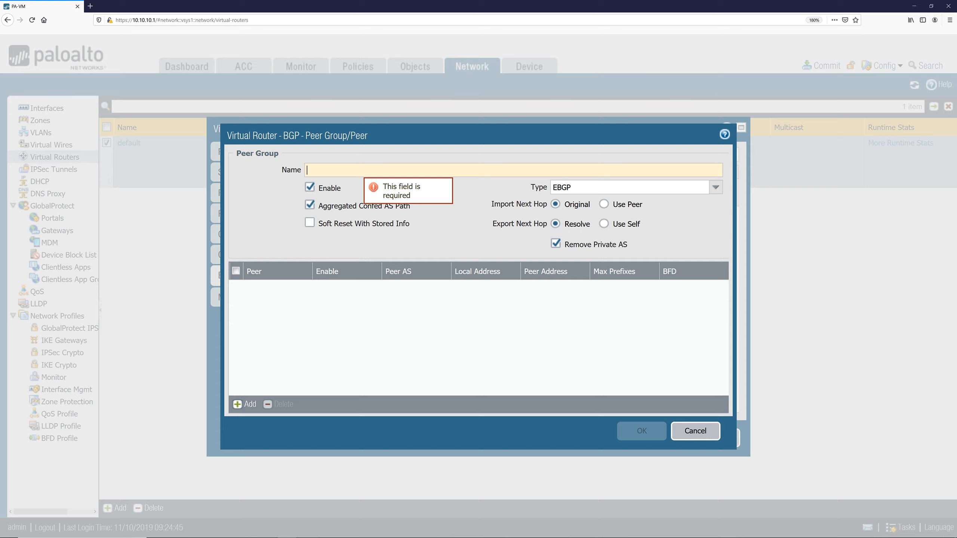
{"action": "type", "text": "bgp"}
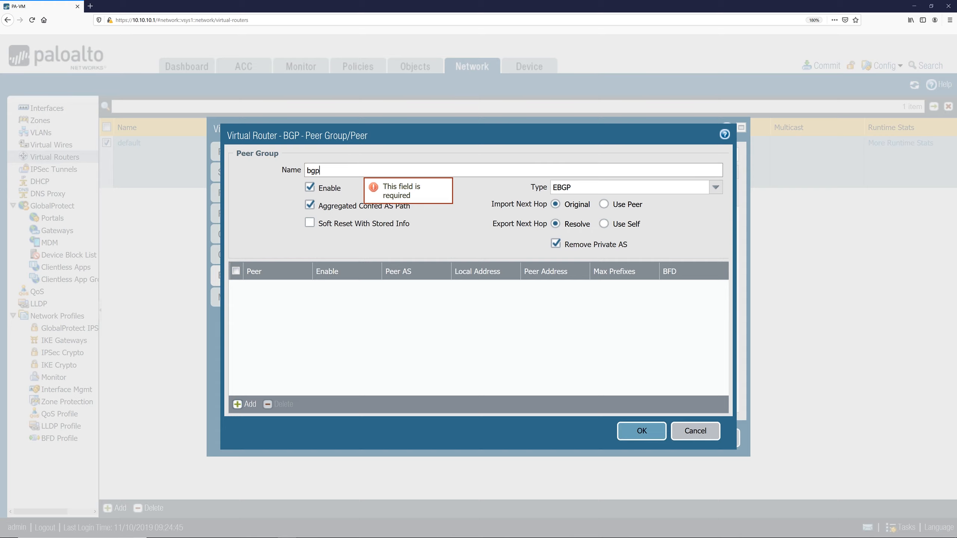
{"action": "type", "text": "-10.10.11.2-"}
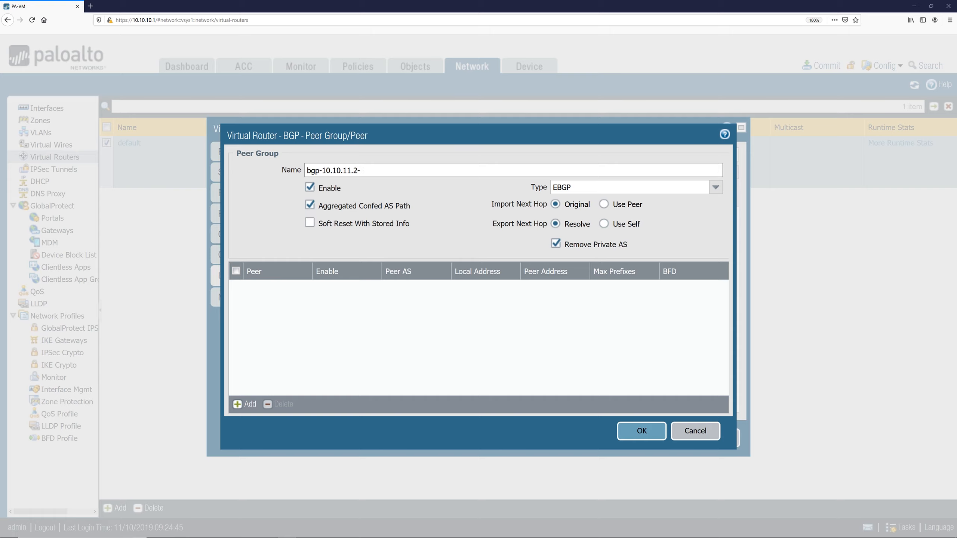
{"action": "type", "text": "_peer"}
{"action": "key", "text": "BackSpace"}
{"action": "key", "text": "BackSpace"}
{"action": "key", "text": "BackSpace"}
{"action": "key", "text": "BackSpace"}
{"action": "type", "text": "-peer"}
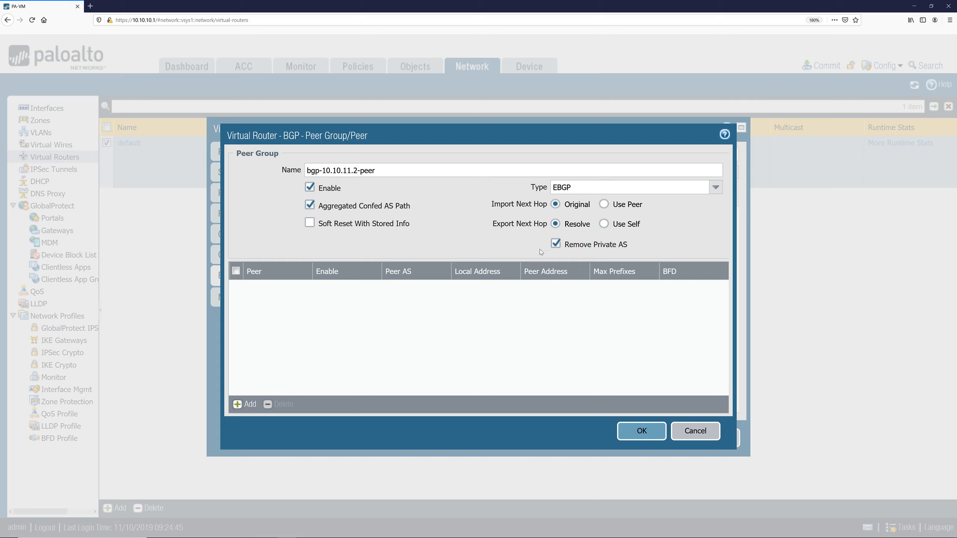
Step: Add a peer named 10.10.11.2 to the peer group
{"action": "left_click", "coordinate": [250, 405]}
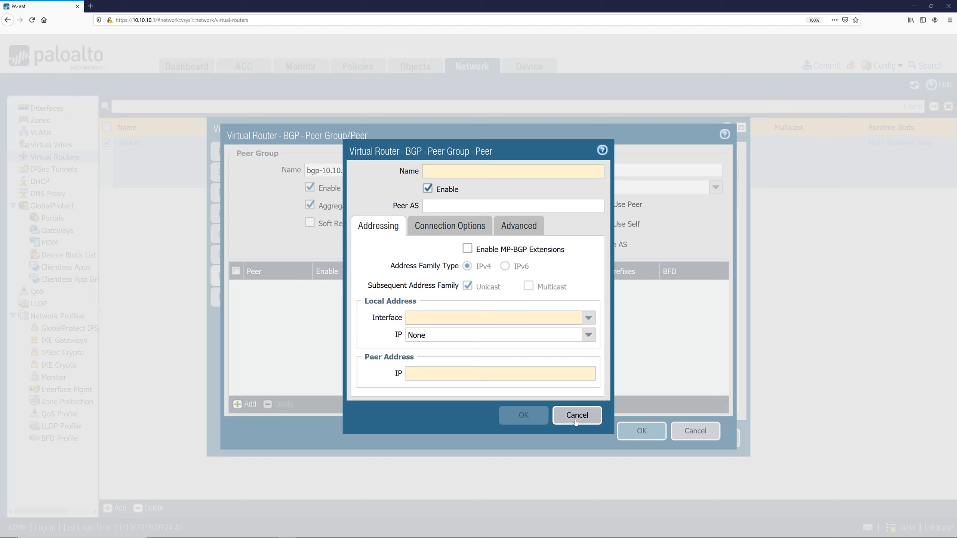
{"action": "left_click", "coordinate": [467, 174]}
{"action": "type", "text": "10.10."}
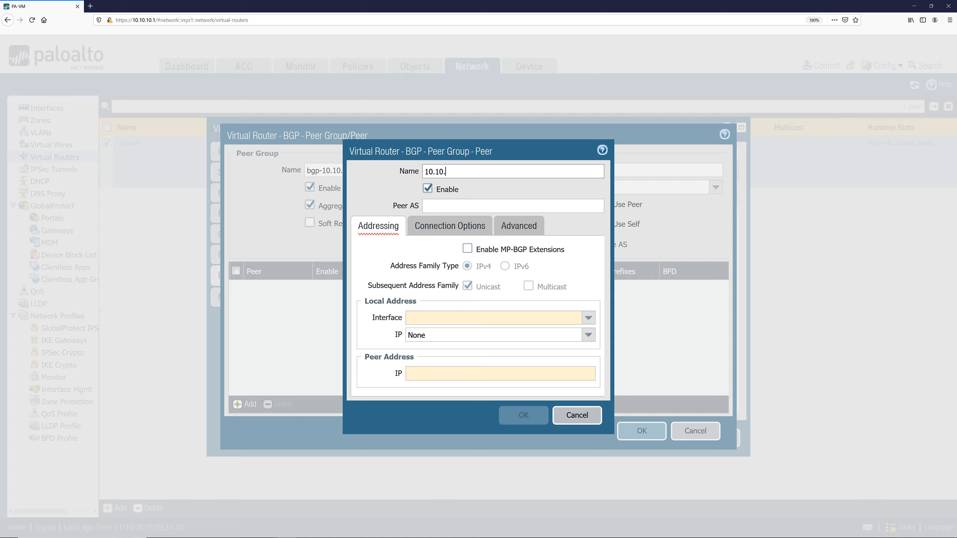
{"action": "type", "text": "11.2"}
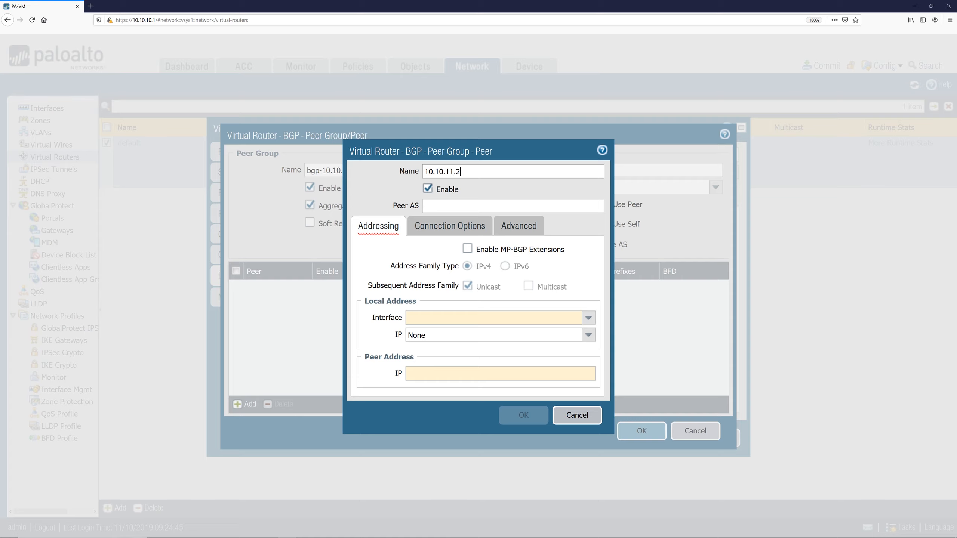
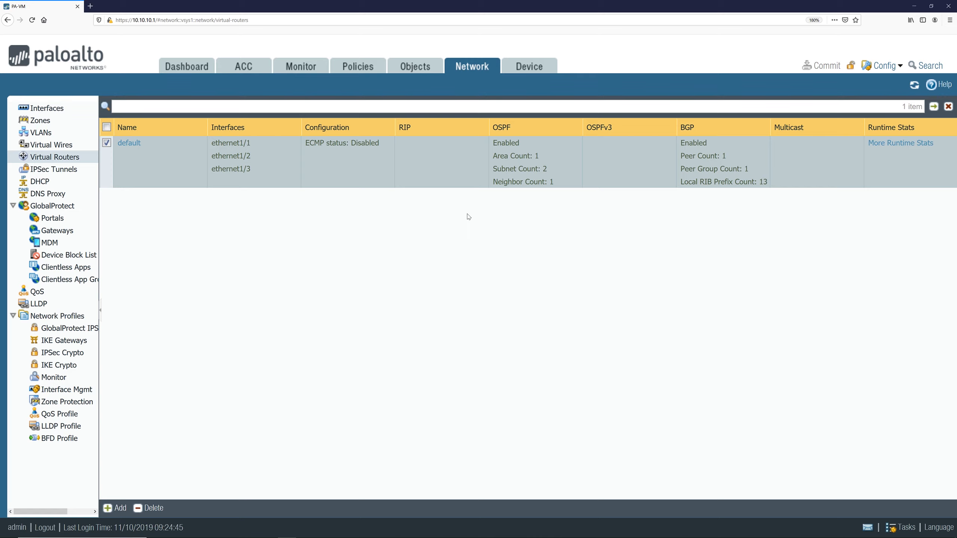
Step: Switch to the second firewall's VM console and open the default virtual router's settings
{"action": "key", "text": "alt+Tab"}
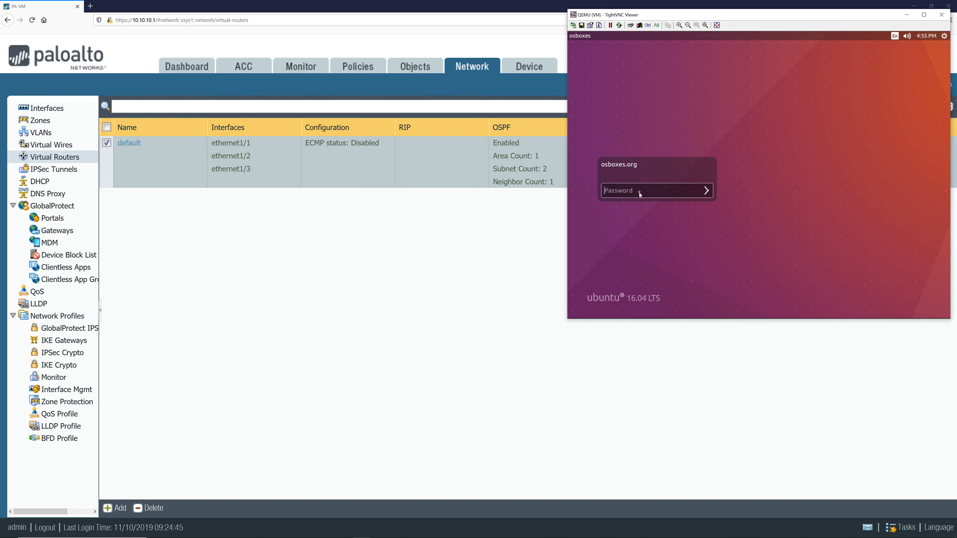
{"action": "key", "text": "Return"}
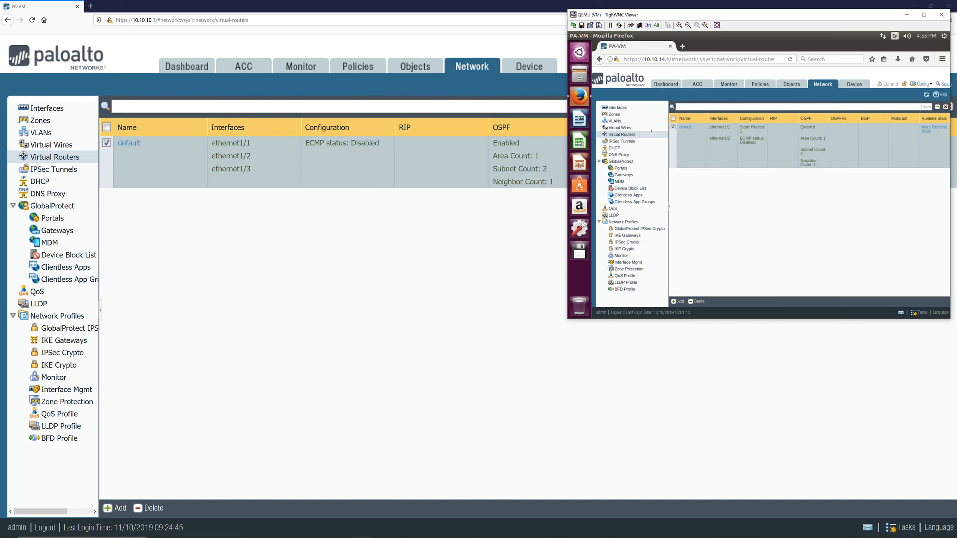
{"action": "left_click", "coordinate": [685, 128]}
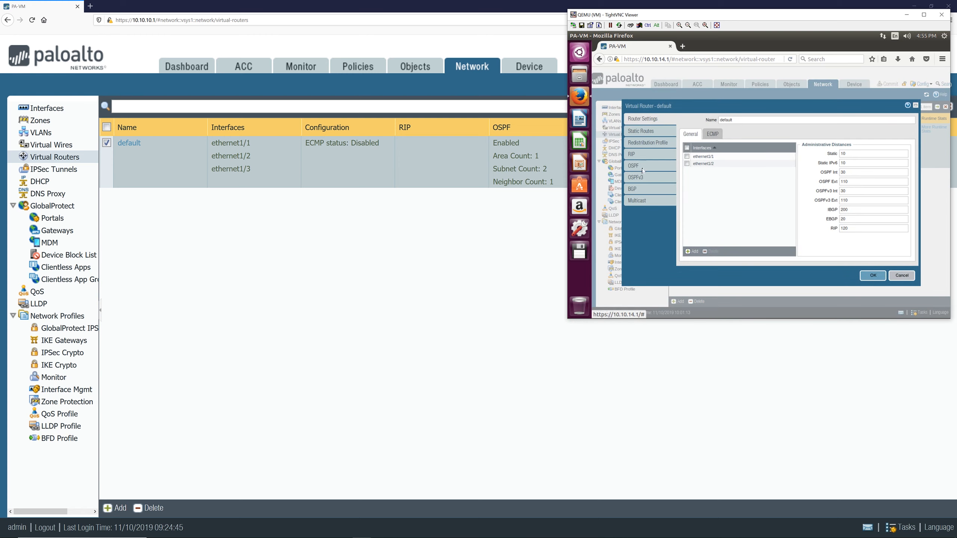
Step: Enable BGP on the default virtual router with router ID 10.10.13.2, AS number 20, and Reject Default Route unchecked
{"action": "left_click", "coordinate": [640, 190]}
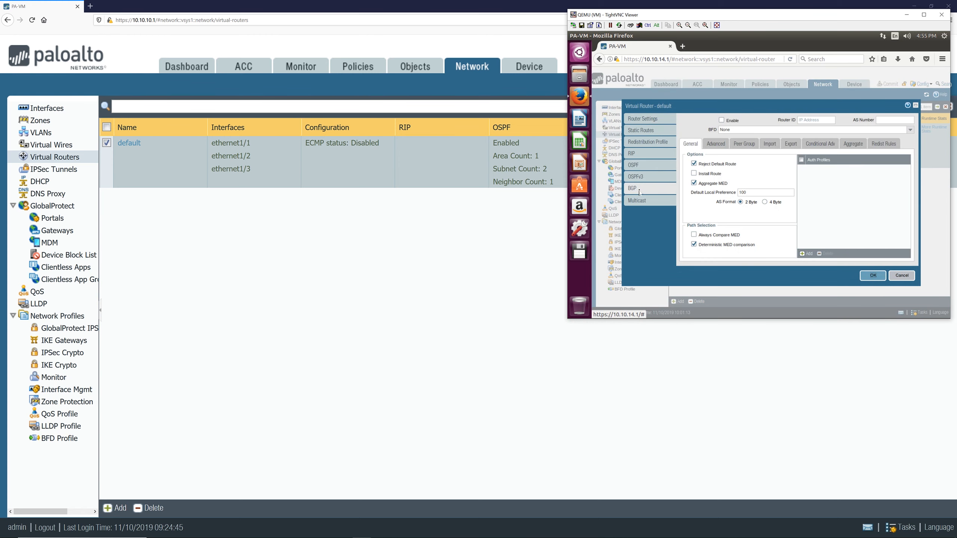
{"action": "left_click", "coordinate": [721, 121]}
{"action": "left_click", "coordinate": [809, 120]}
{"action": "type", "text": "10.10.13.2"}
{"action": "key", "text": "Tab"}
{"action": "type", "text": "20"}
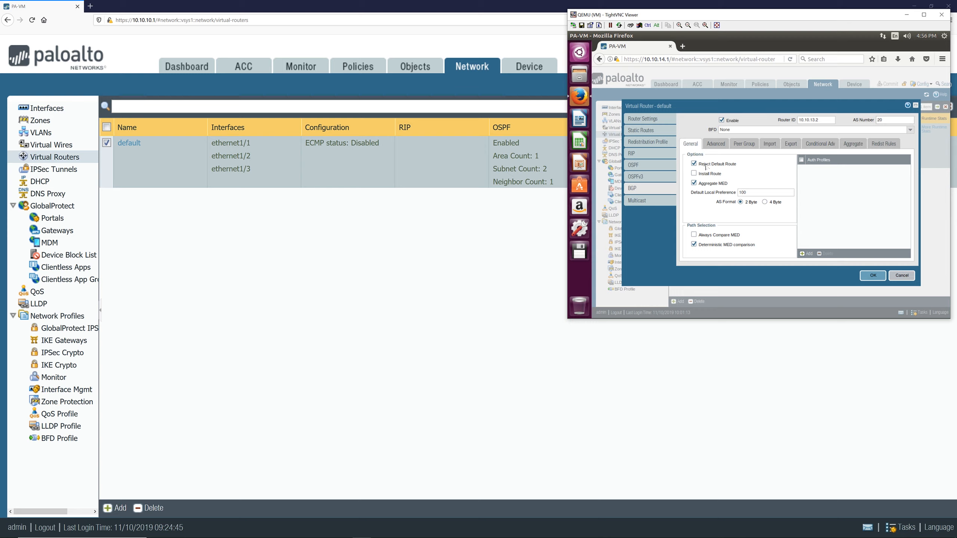
{"action": "left_click", "coordinate": [716, 147]}
Step: Add a BGP peer group named peer-10.10.13.1-peer with type IBGP
{"action": "left_click", "coordinate": [739, 145]}
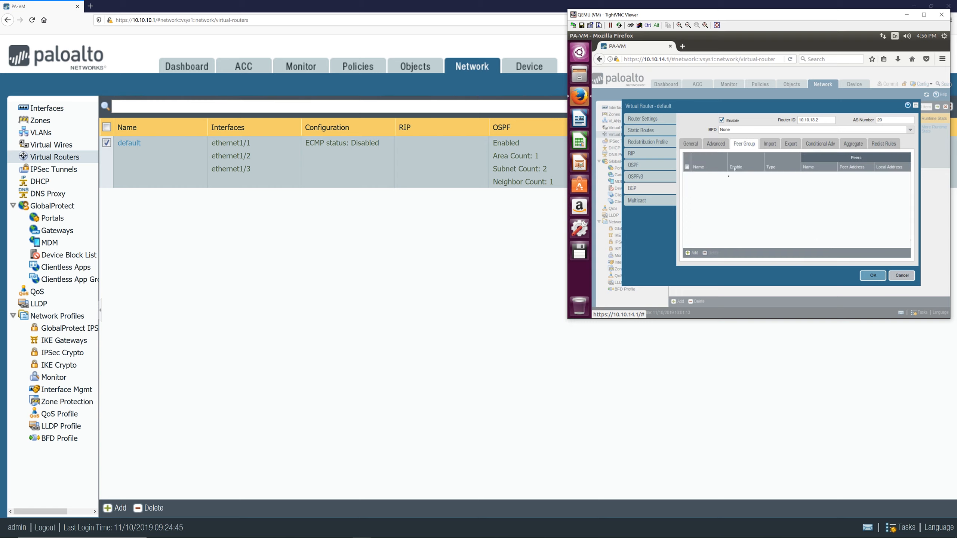
{"action": "left_click", "coordinate": [695, 253]}
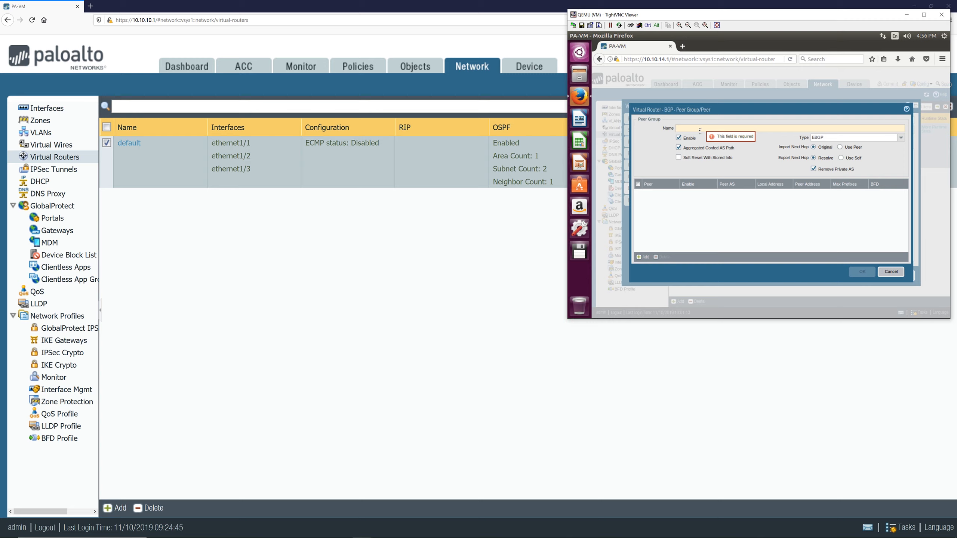
{"action": "type", "text": "peer-"}
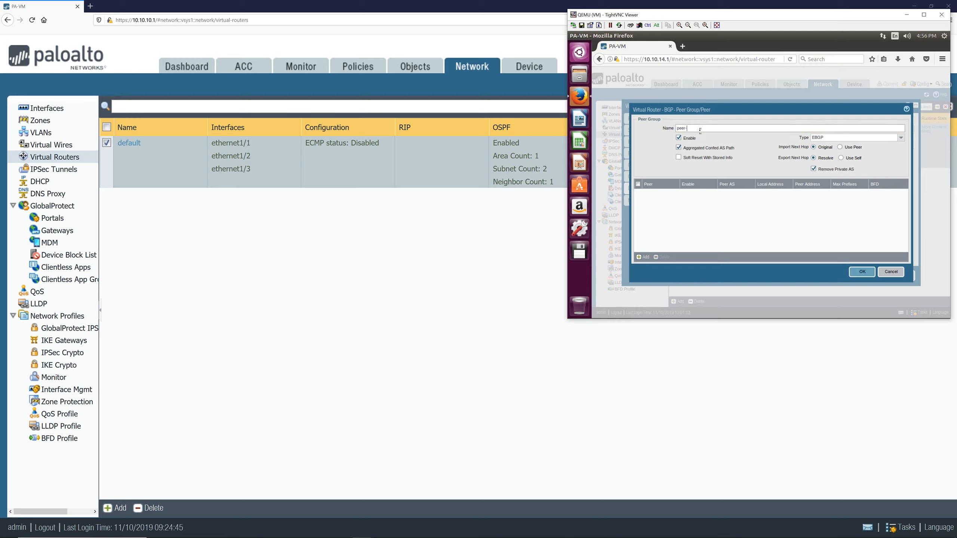
{"action": "type", "text": "10.10.13.1-peer"}
{"action": "left_click", "coordinate": [903, 138]}
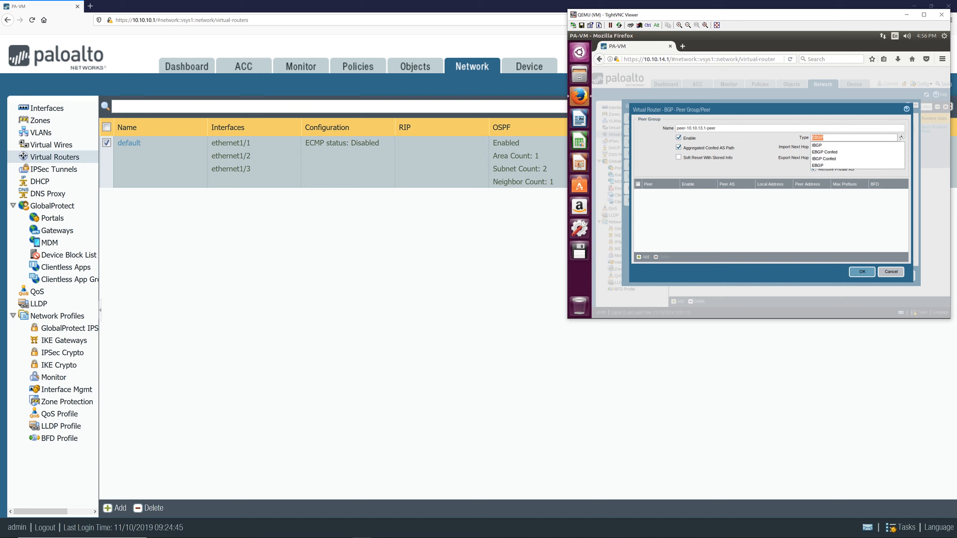
{"action": "left_click", "coordinate": [862, 146]}
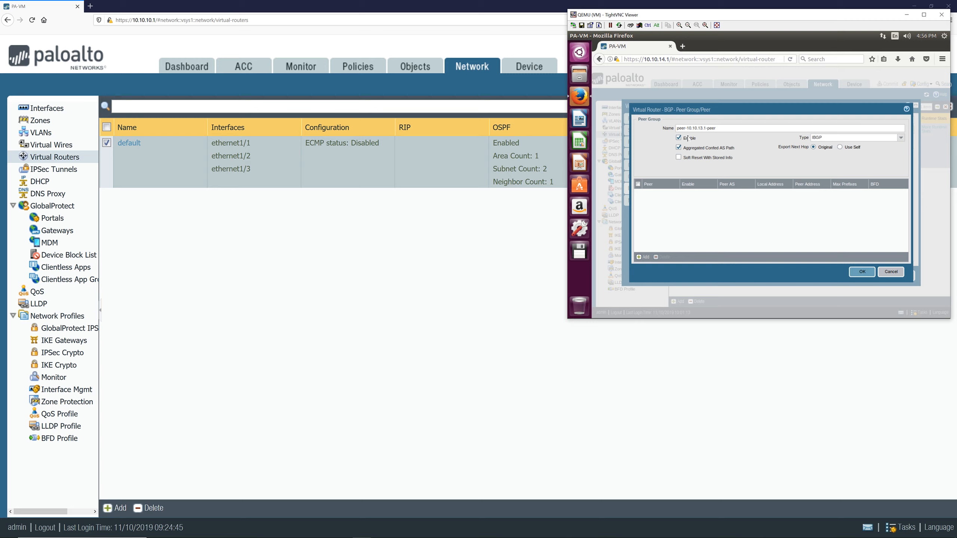
Step: Examine Router7's BGP configuration and its AS number in the Cisco console, then return to the firewall VM
{"action": "key", "text": "alt+Tab"}
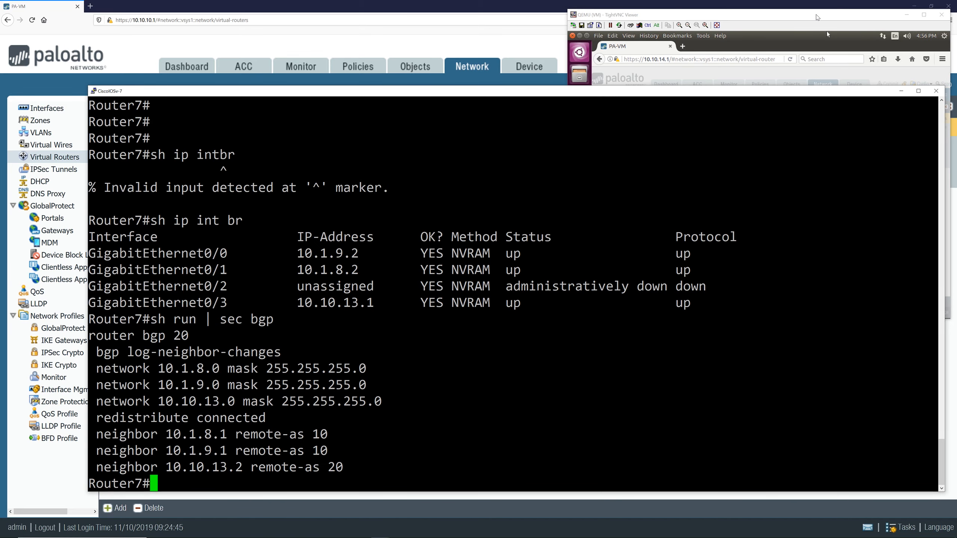
{"action": "key", "text": "alt+Tab"}
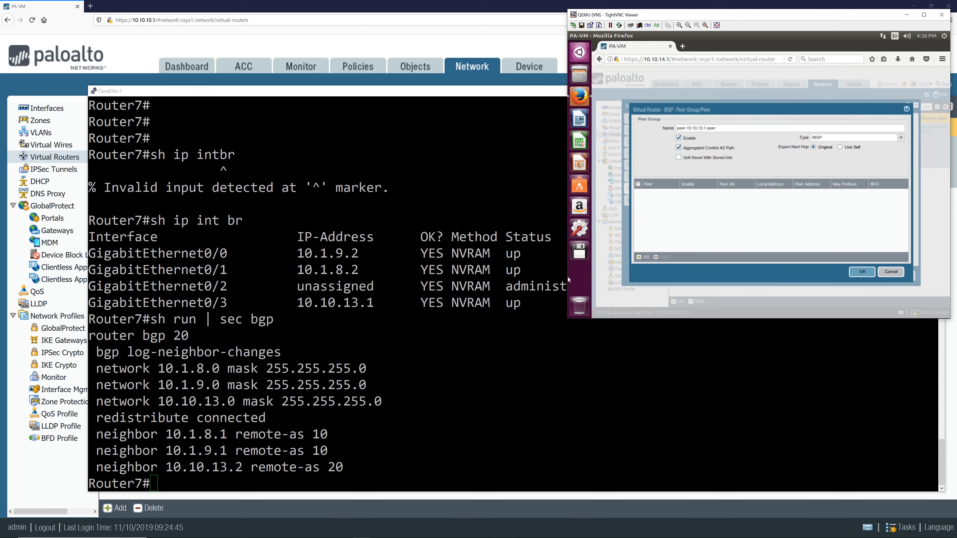
{"action": "left_click_drag", "start_coordinate": [354, 467], "coordinate": [215, 467]}
{"action": "left_click_drag", "start_coordinate": [135, 335], "coordinate": [188, 335]}
{"action": "left_click", "coordinate": [188, 336]}
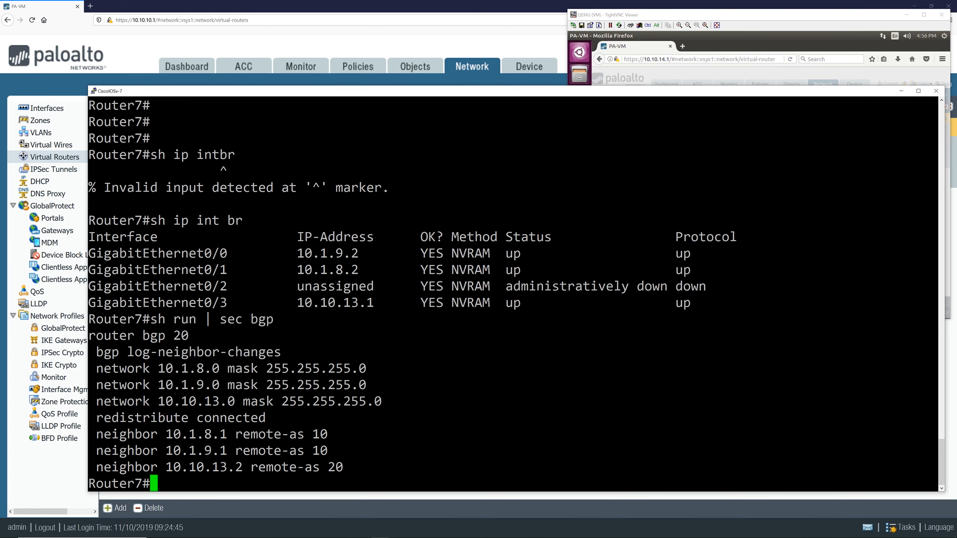
{"action": "double_click", "coordinate": [182, 335]}
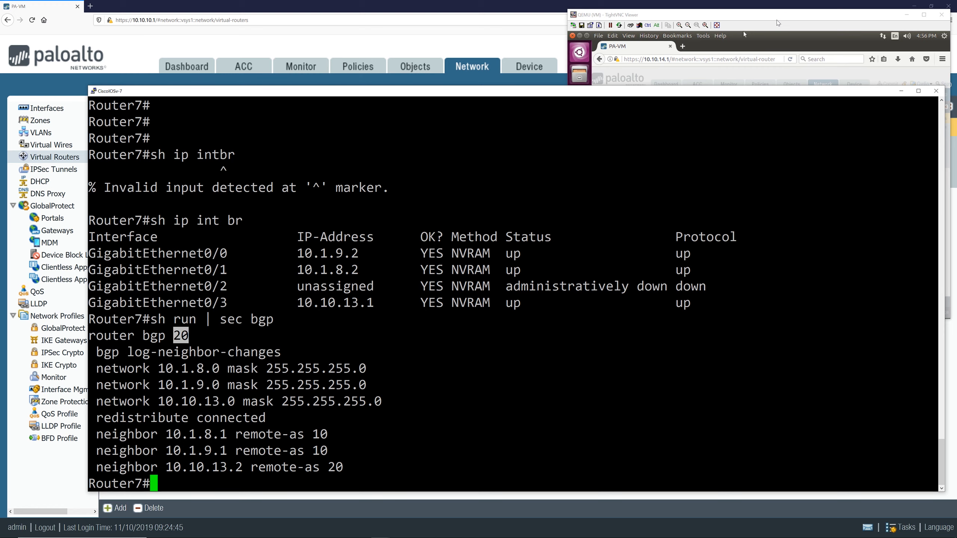
{"action": "left_click", "coordinate": [745, 15]}
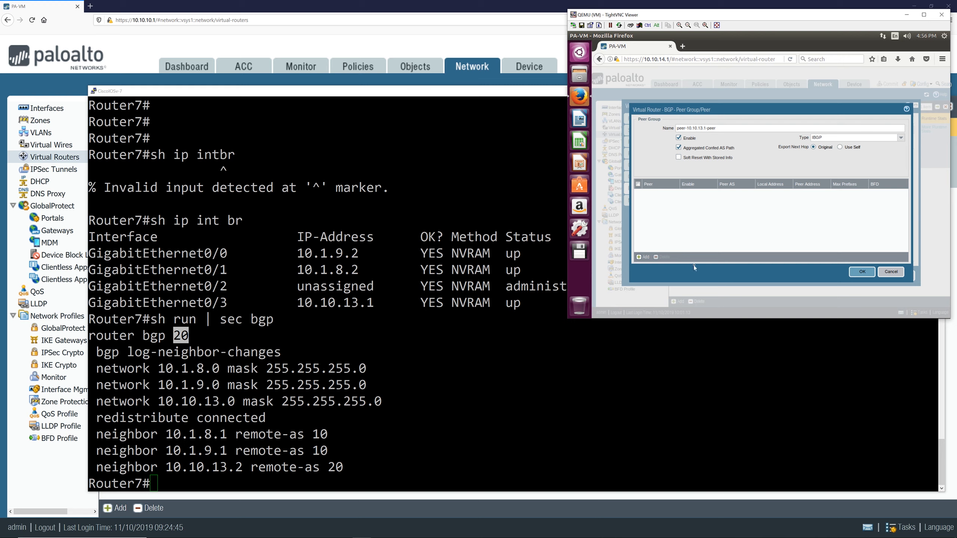
Step: Add peer 10.10.13.1 with peer AS 20, local interface ethernet1/1, local IP 10.10.13.2/24 and peer address 10.10.13.1
{"action": "left_click", "coordinate": [639, 257]}
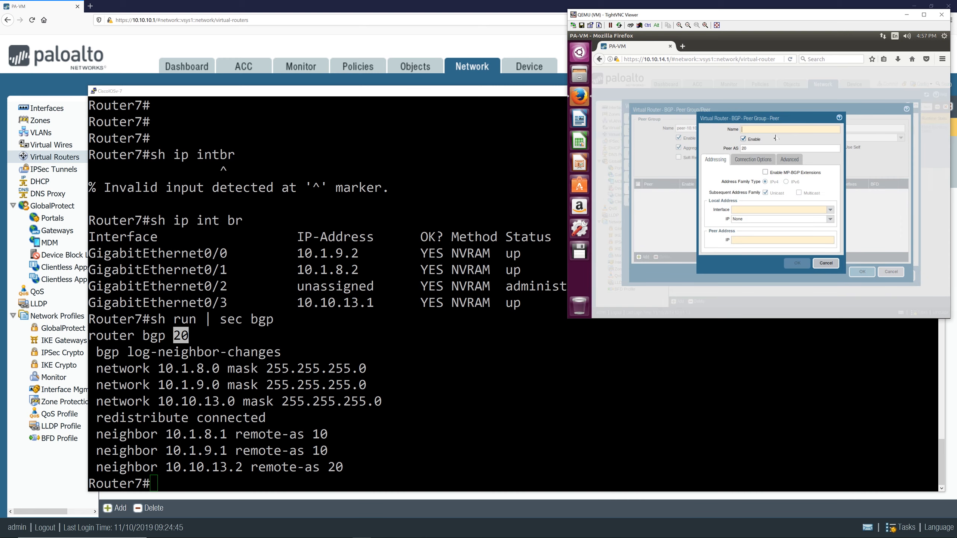
{"action": "type", "text": "10"}
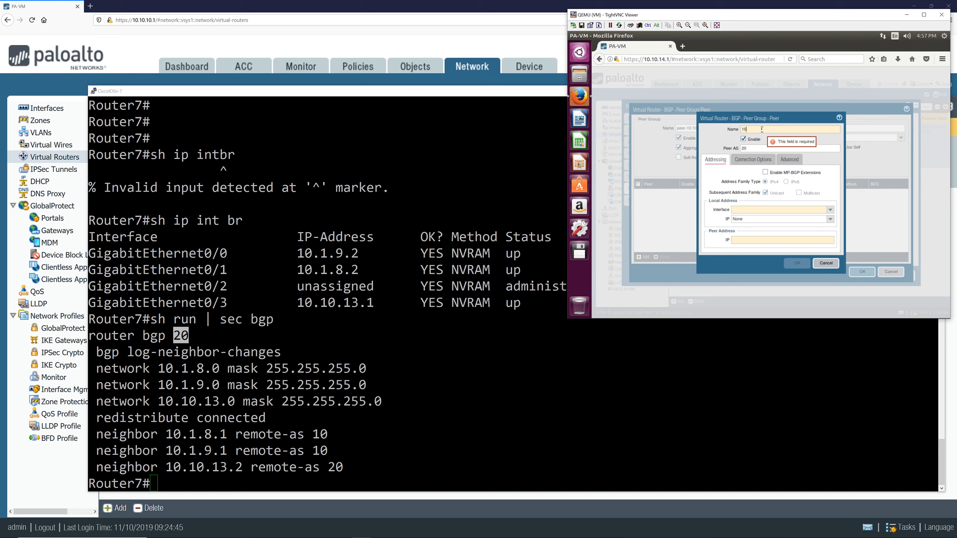
{"action": "type", "text": ".10.13.1"}
{"action": "left_click", "coordinate": [757, 210]}
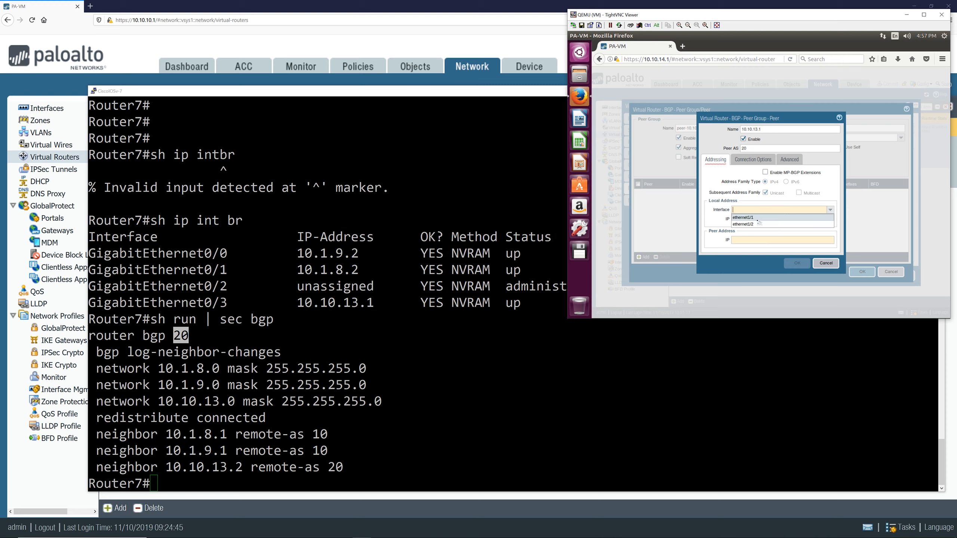
{"action": "left_click", "coordinate": [757, 218]}
{"action": "left_click", "coordinate": [831, 219]}
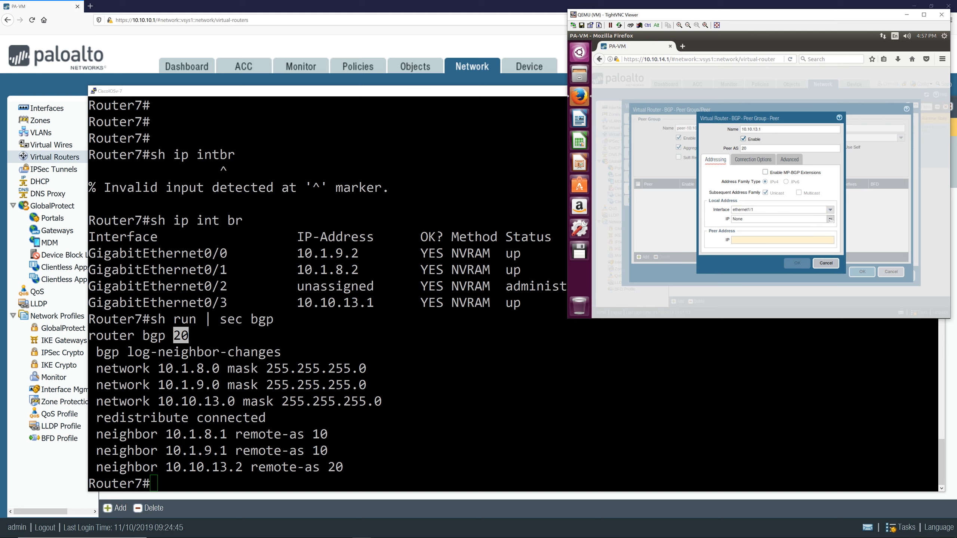
{"action": "left_click", "coordinate": [769, 233]}
{"action": "left_click", "coordinate": [785, 240]}
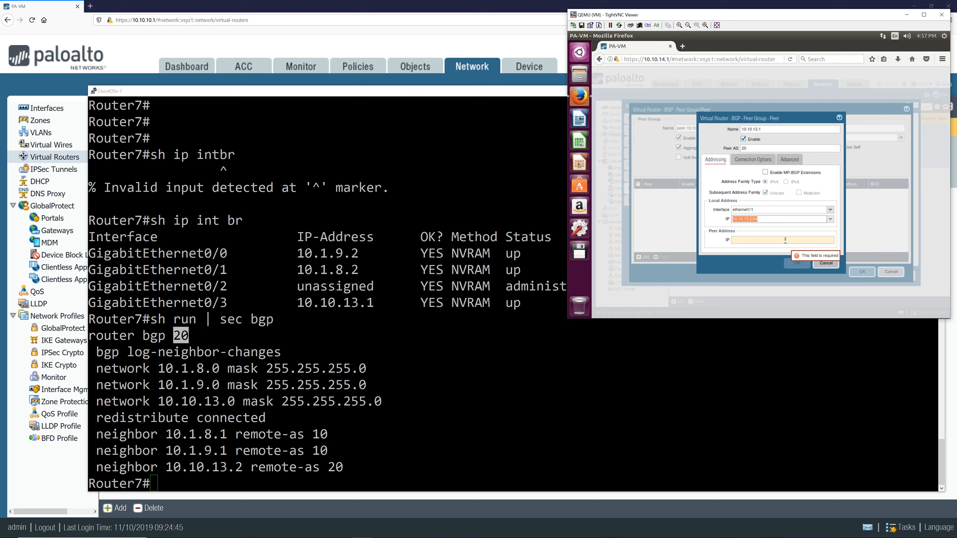
{"action": "type", "text": "10.10.1"}
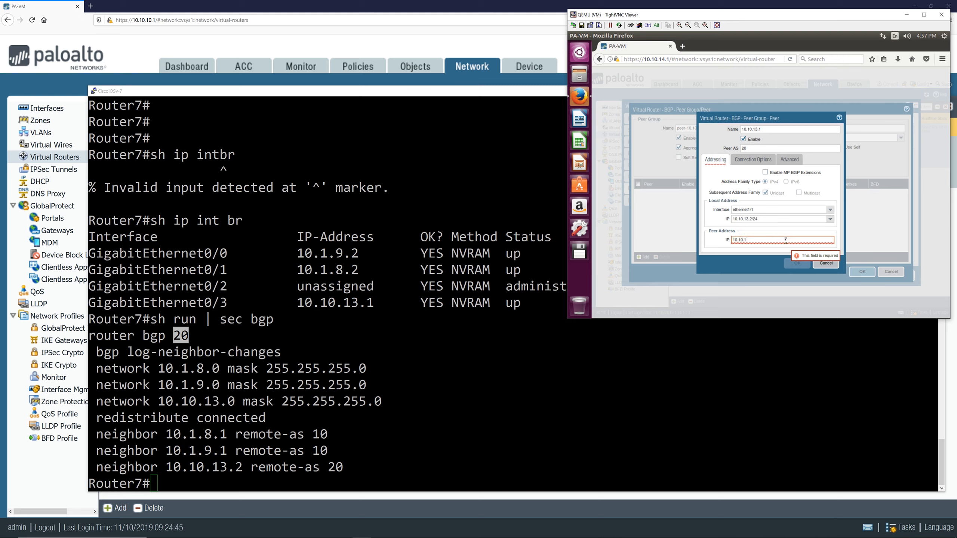
{"action": "type", "text": "3.1"}
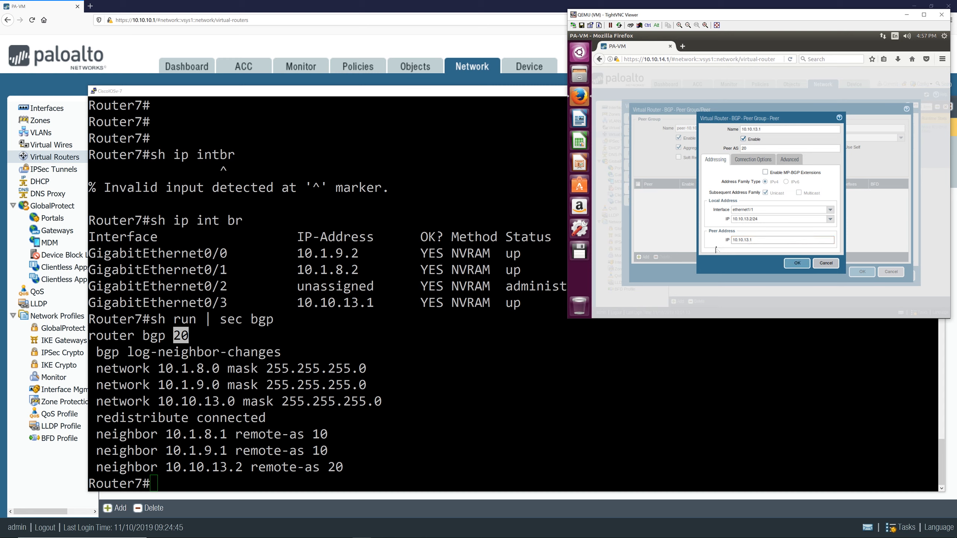
{"action": "left_click", "coordinate": [797, 264]}
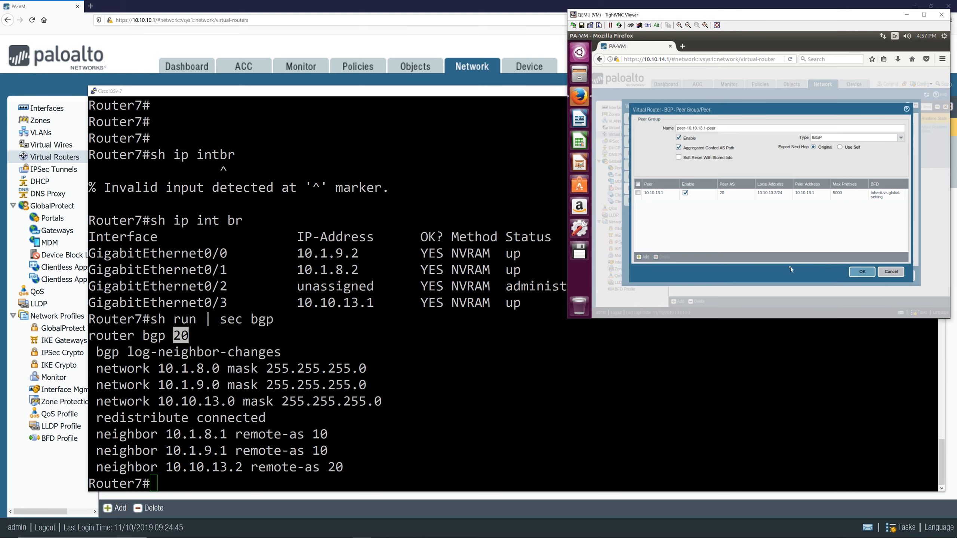
{"action": "left_click", "coordinate": [862, 271]}
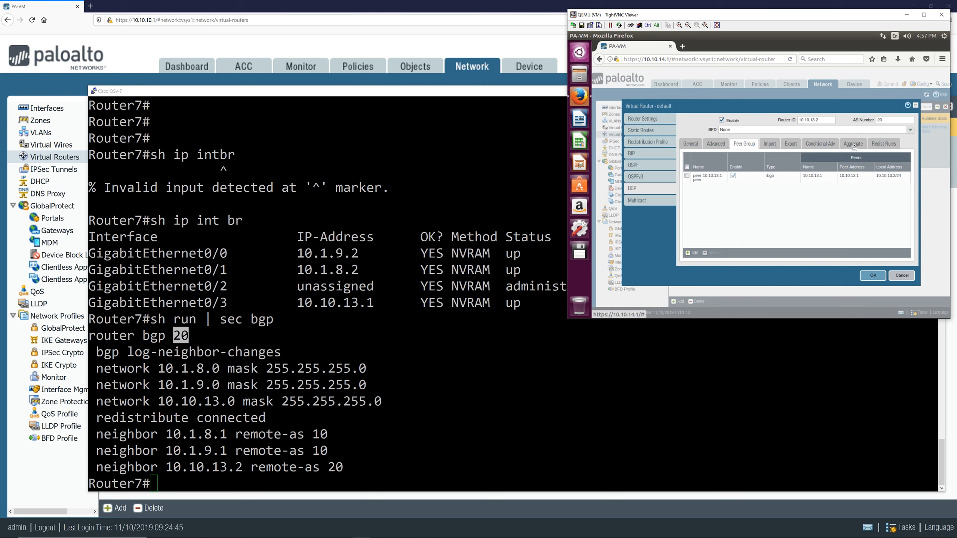
Step: Allow redistribution of the default route in BGP's redistribution rules
{"action": "left_click", "coordinate": [824, 148]}
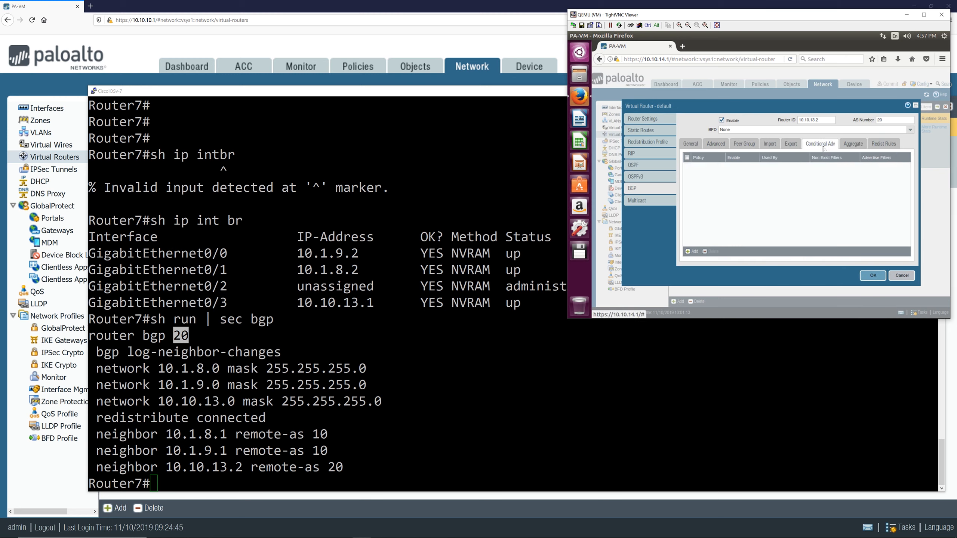
{"action": "left_click", "coordinate": [889, 144]}
{"action": "left_click", "coordinate": [702, 156]}
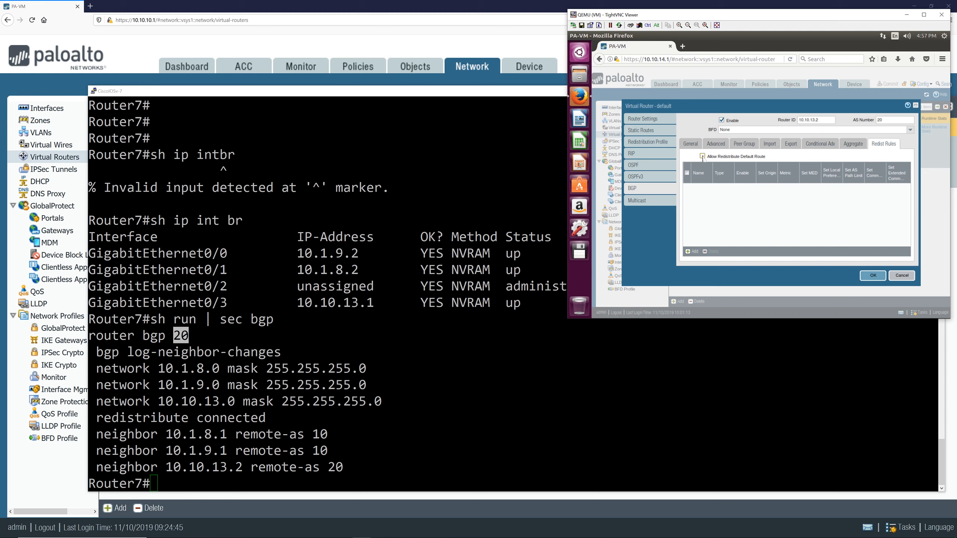
Step: Add an enabled BGP redistribution rule for 10.10.13.0 with origin incomplete
{"action": "left_click", "coordinate": [697, 251]}
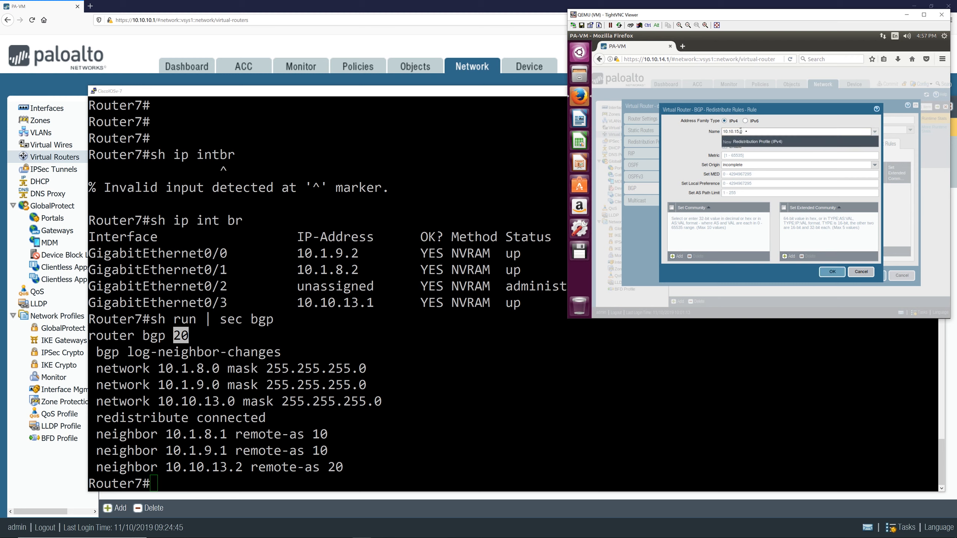
{"action": "type", "text": "0"}
{"action": "left_click", "coordinate": [691, 150]}
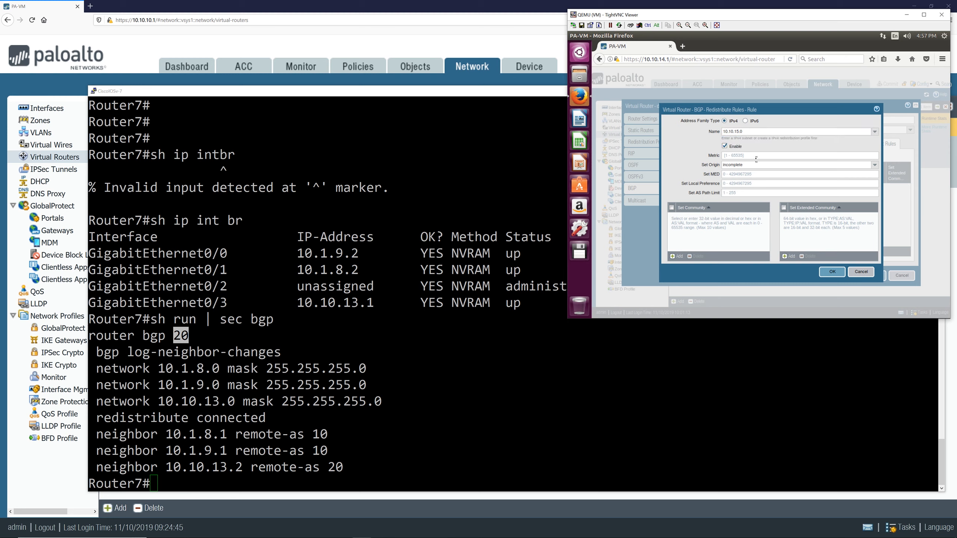
{"action": "left_click", "coordinate": [875, 166]}
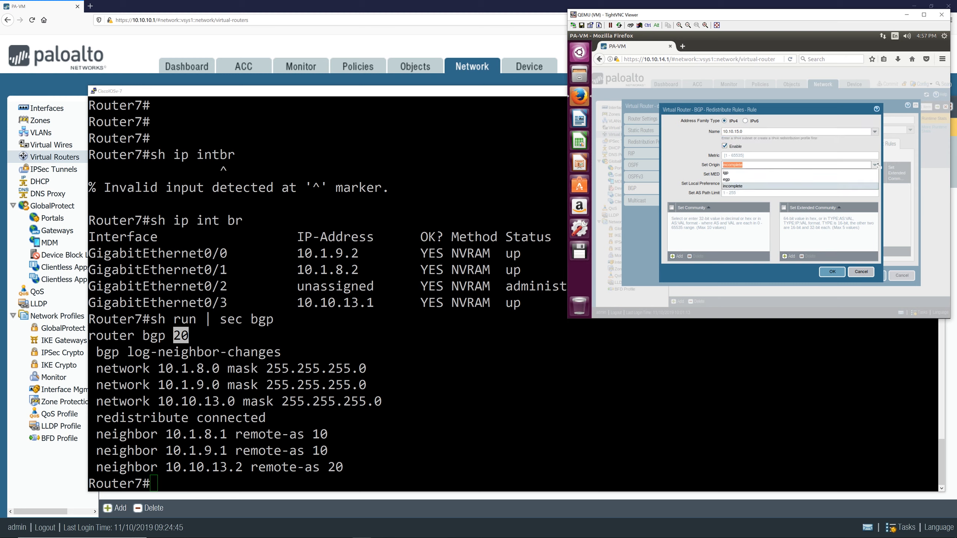
{"action": "left_click", "coordinate": [875, 165]}
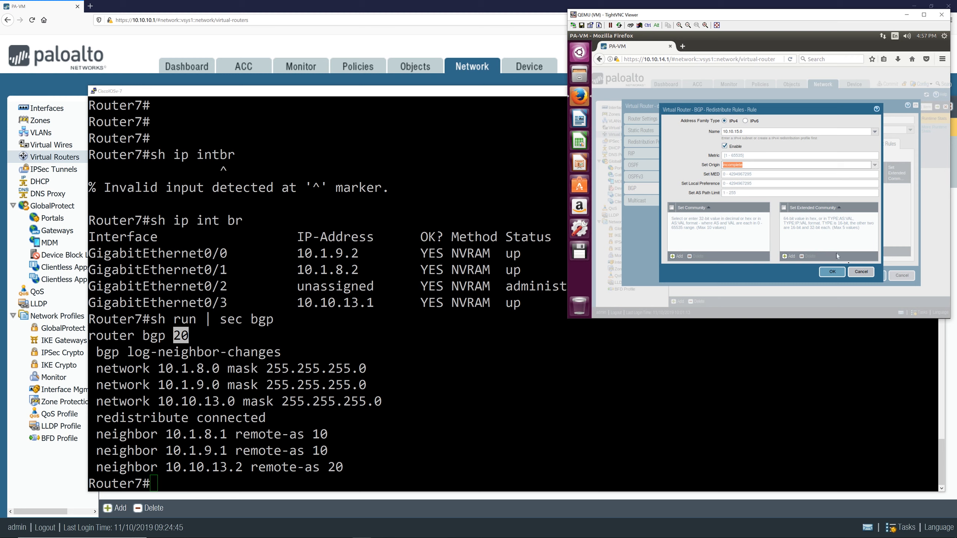
{"action": "left_click", "coordinate": [861, 272]}
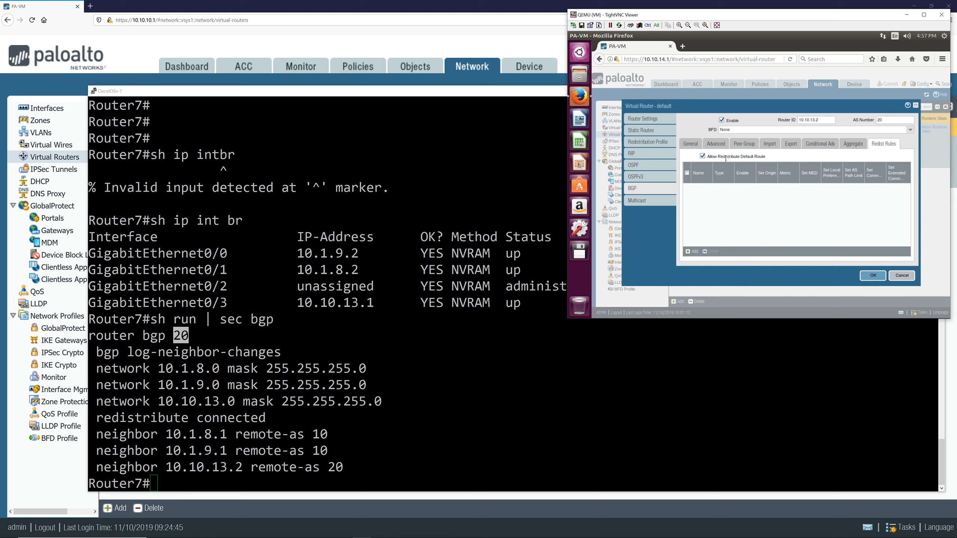
Step: Save the virtual router settings and commit the firewall configuration
{"action": "left_click", "coordinate": [875, 278]}
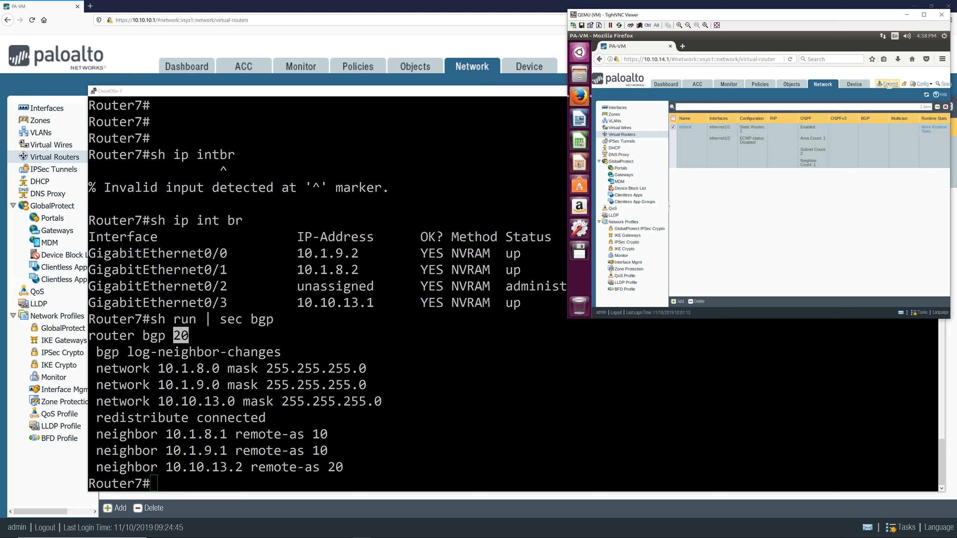
{"action": "left_click", "coordinate": [888, 84]}
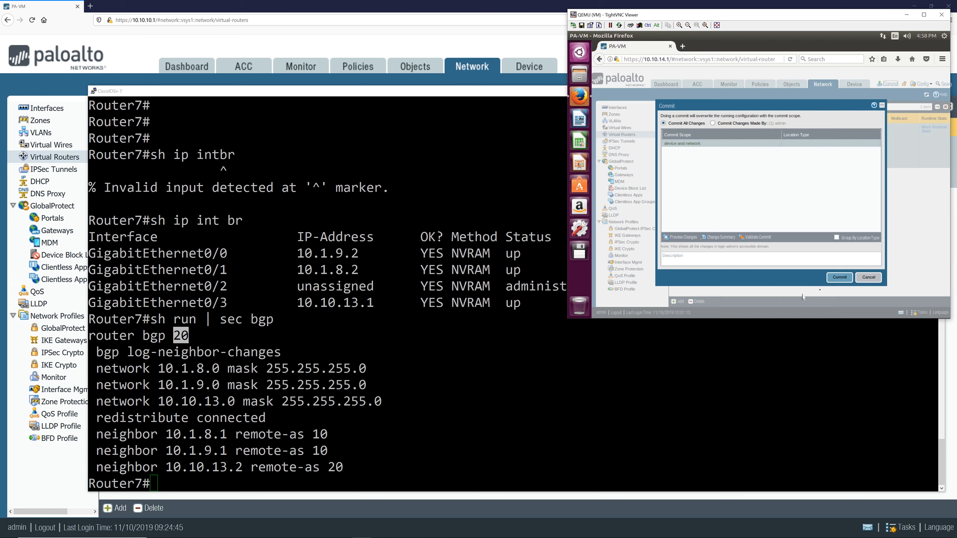
{"action": "left_click", "coordinate": [833, 277]}
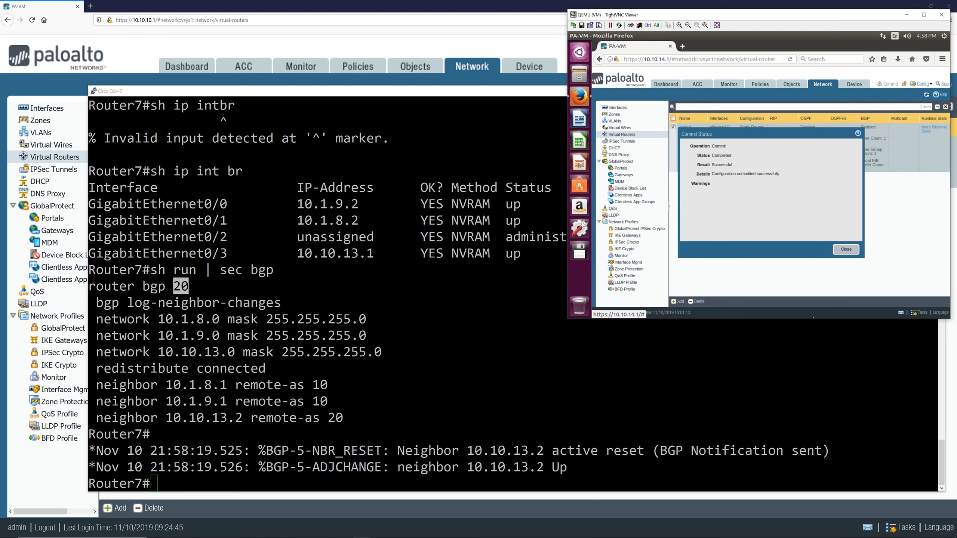
Step: Highlight the BGP neighbor reset and adjacency messages for 10.10.13.2 in Router7's console
{"action": "left_click", "coordinate": [398, 467]}
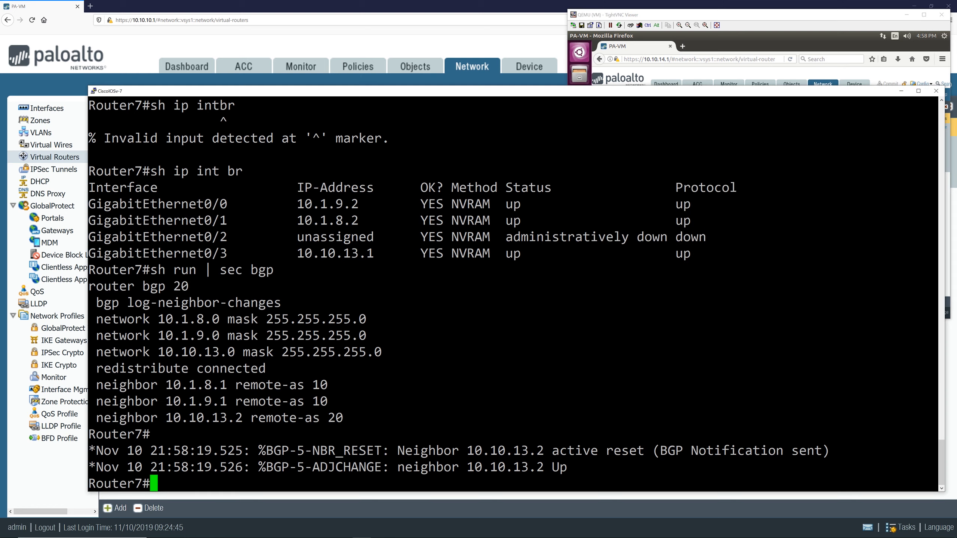
{"action": "left_click_drag", "start_coordinate": [398, 467], "coordinate": [544, 467]}
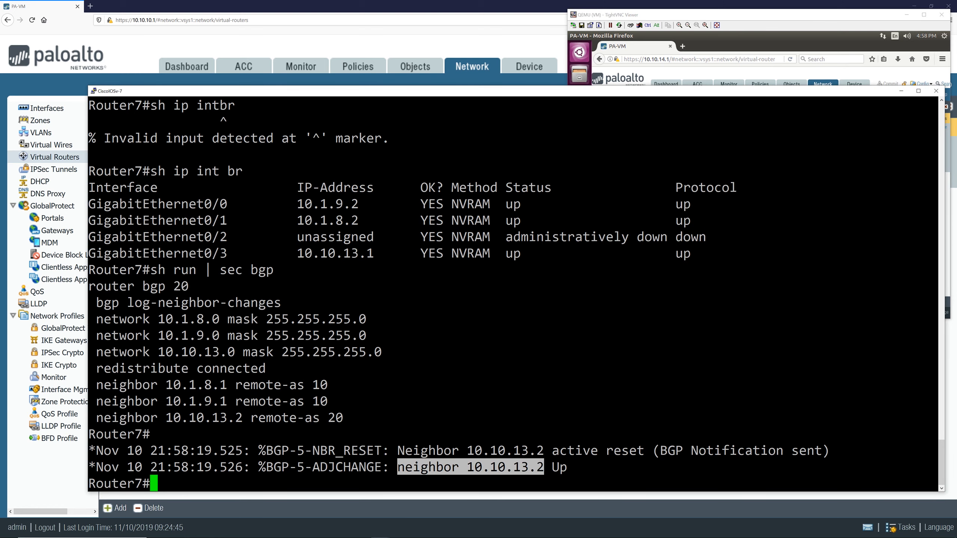
{"action": "left_click", "coordinate": [545, 467]}
{"action": "left_click_drag", "start_coordinate": [575, 451], "coordinate": [822, 450]}
{"action": "left_click", "coordinate": [822, 451]}
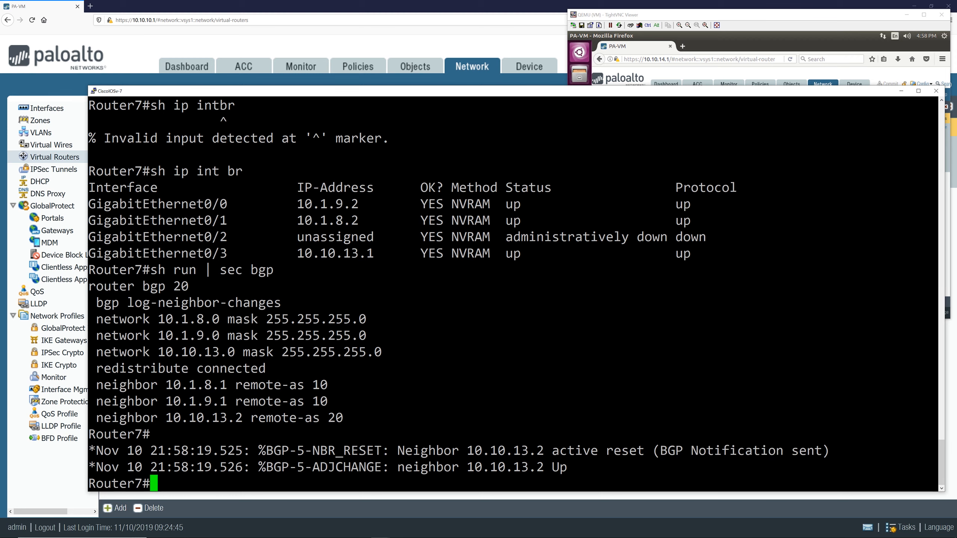
Step: Bring the second firewall's window forward, close the commit status dialog, and open the default virtual router's runtime stats
{"action": "left_click", "coordinate": [783, 20]}
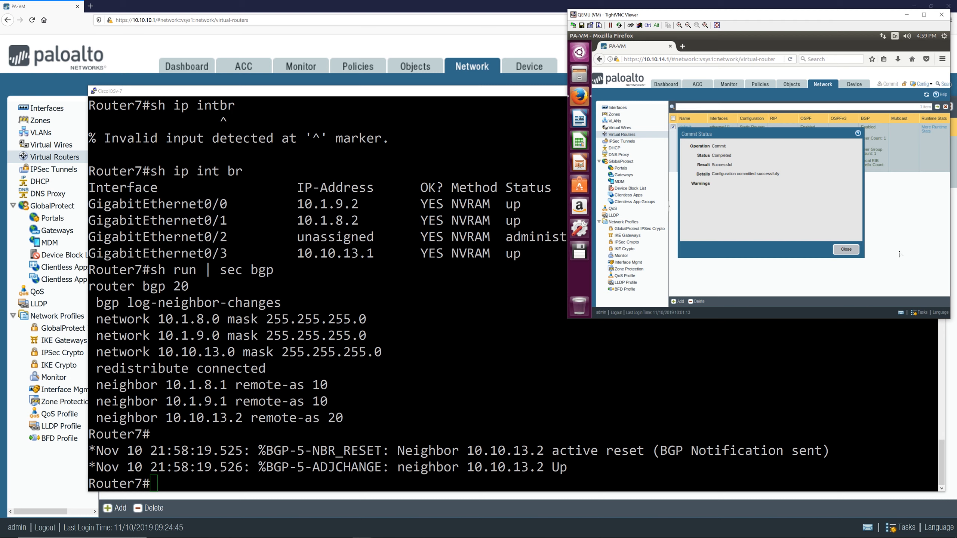
{"action": "left_click", "coordinate": [853, 252]}
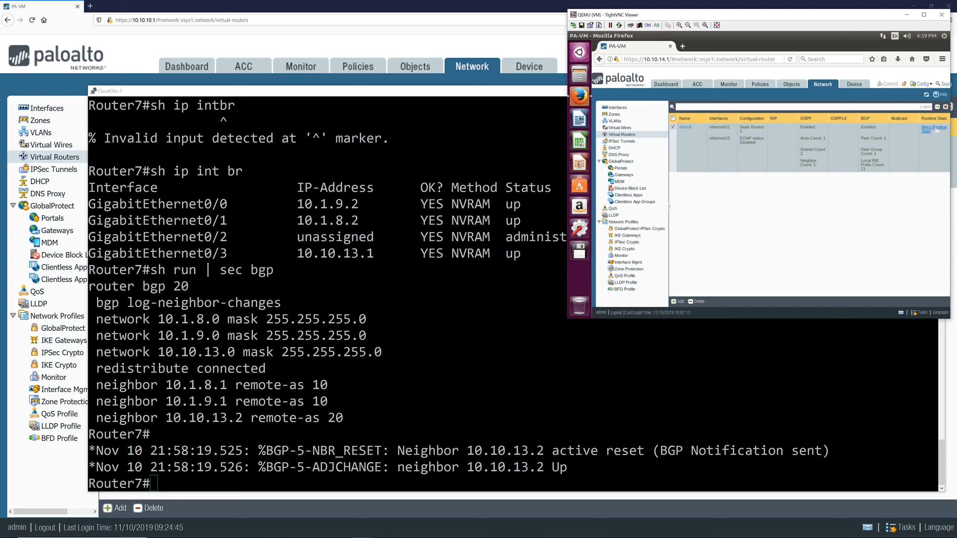
{"action": "left_click", "coordinate": [903, 133]}
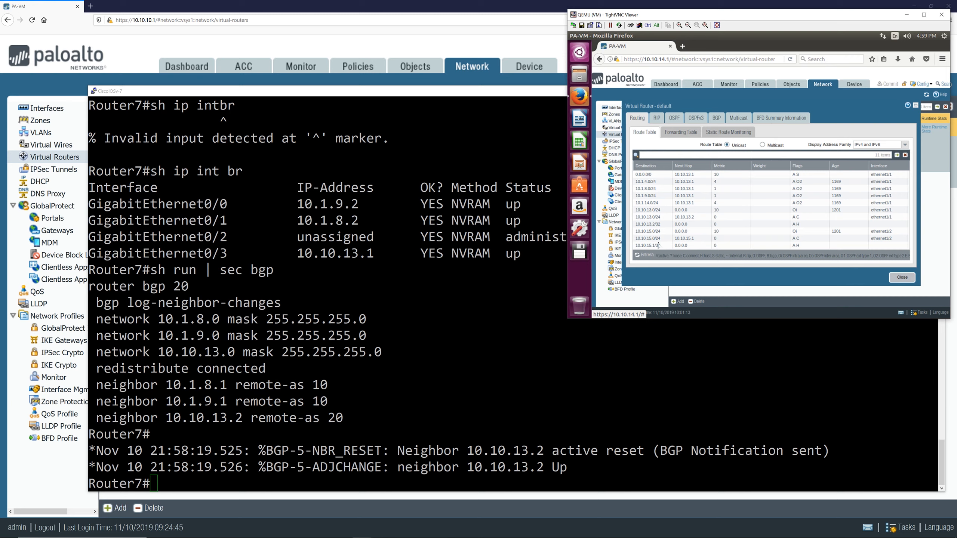
Step: Examine the OSPF summary and interface runtime stats, then the BGP runtime summary
{"action": "left_click", "coordinate": [674, 118]}
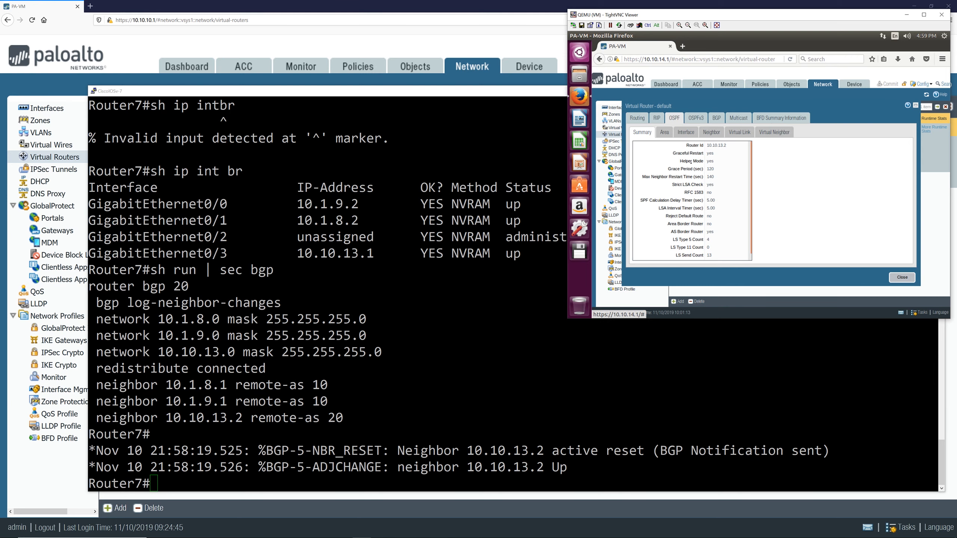
{"action": "left_click", "coordinate": [685, 132]}
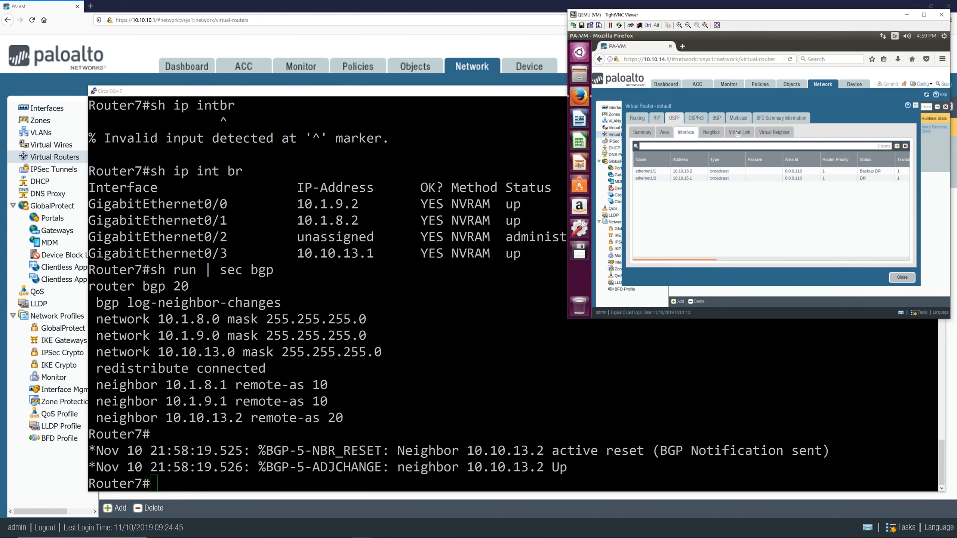
{"action": "left_click", "coordinate": [716, 119]}
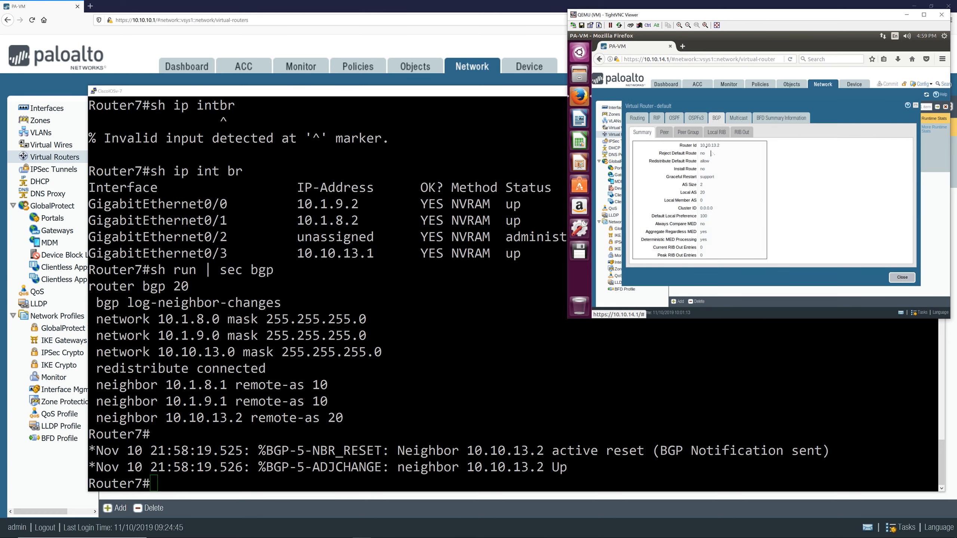
Step: Examine the BGP peer, peer group, Local RIB and RIB Out runtime tables of the default virtual router
{"action": "left_click", "coordinate": [664, 132]}
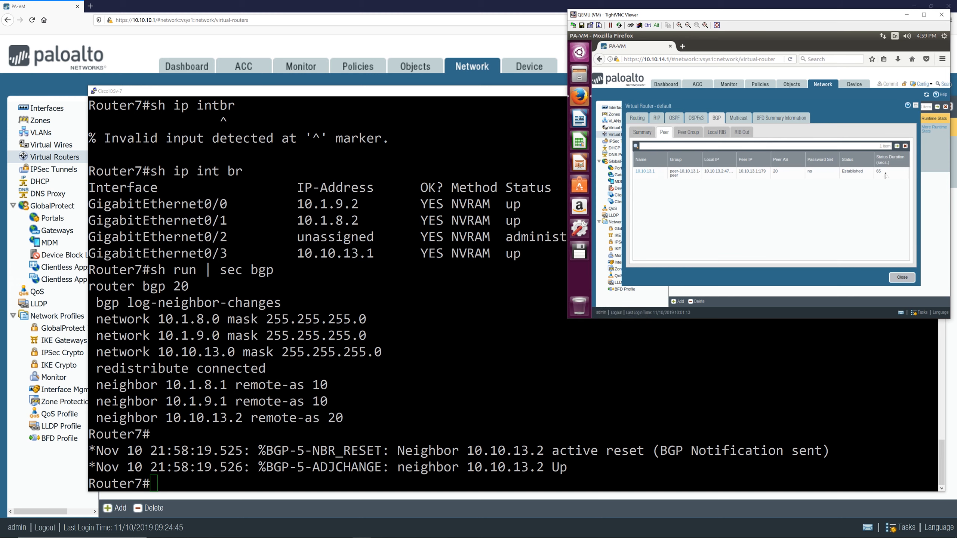
{"action": "left_click", "coordinate": [692, 133]}
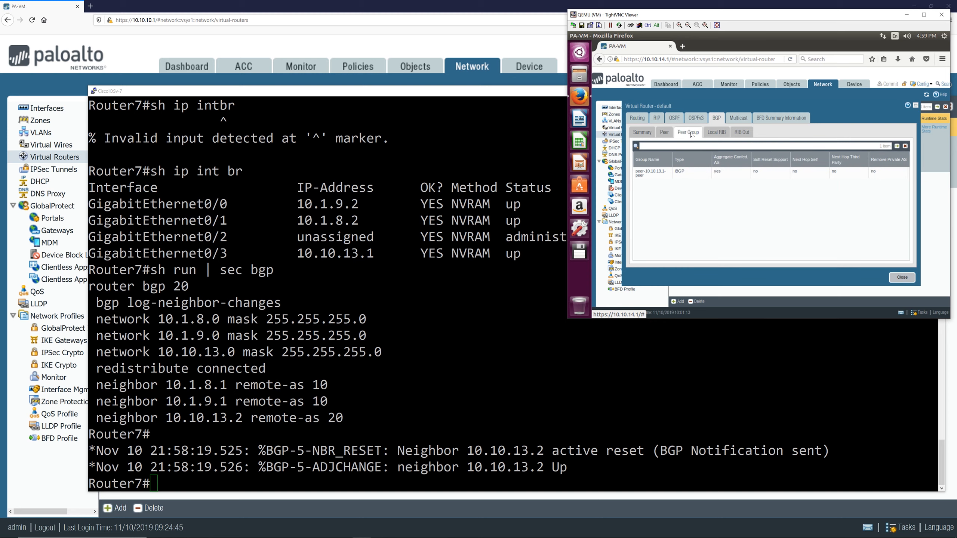
{"action": "left_click", "coordinate": [716, 132]}
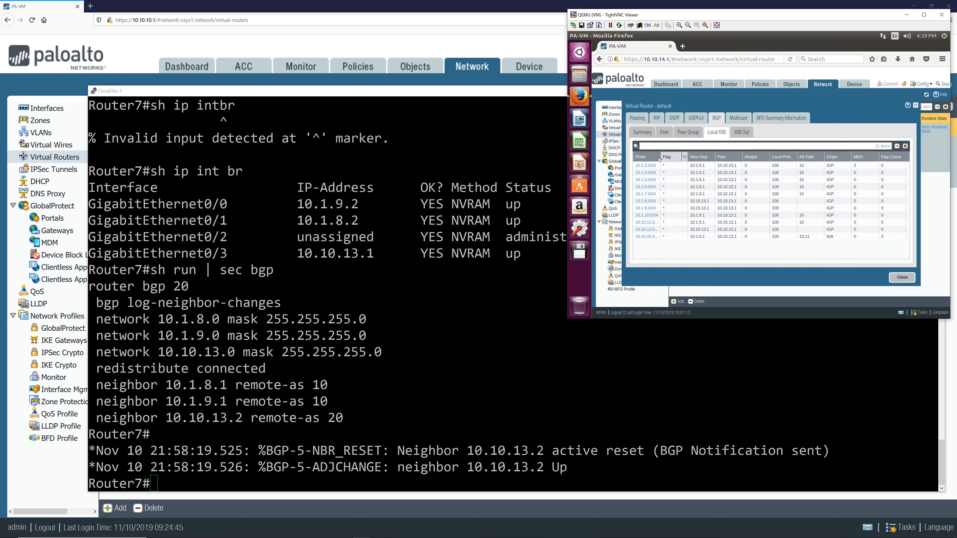
{"action": "left_click_drag", "start_coordinate": [661, 160], "coordinate": [667, 162]}
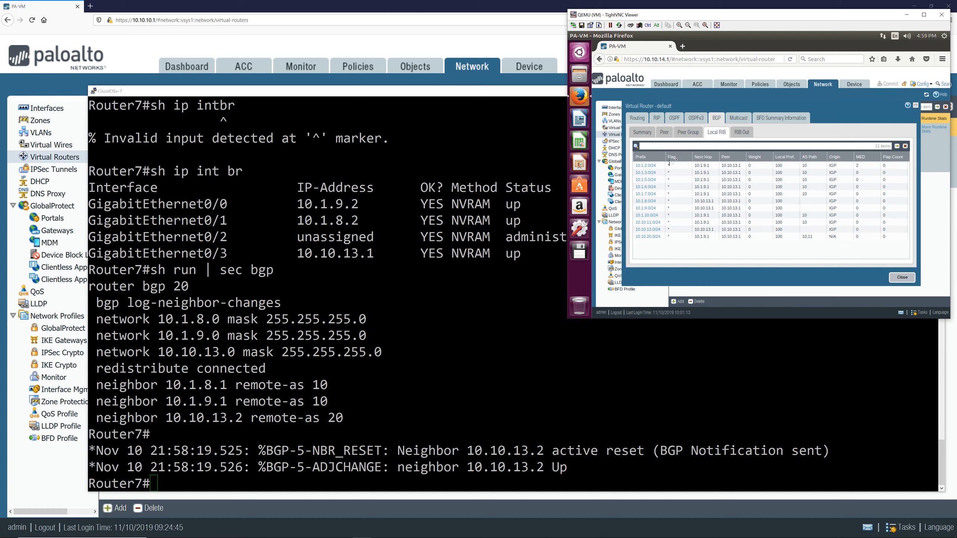
{"action": "left_click", "coordinate": [743, 134]}
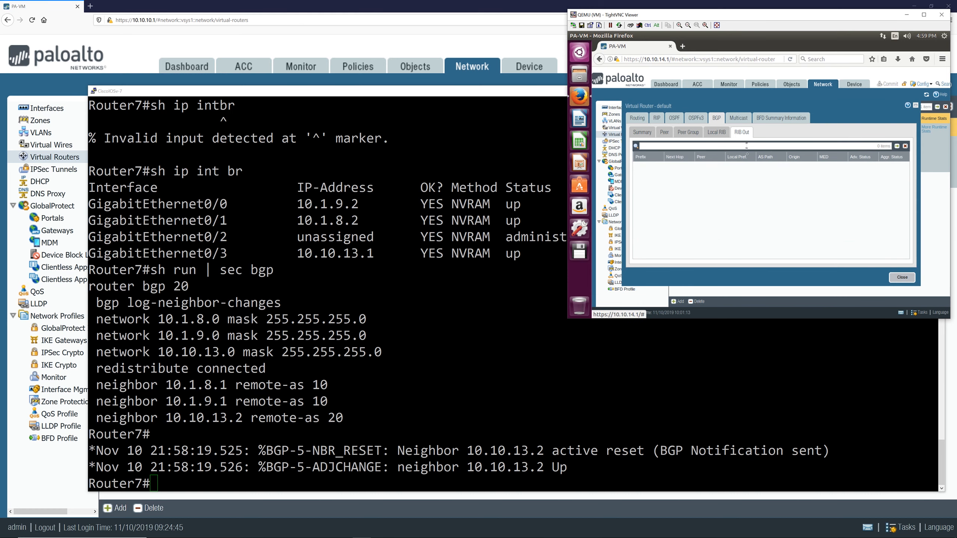
{"action": "left_click", "coordinate": [715, 136]}
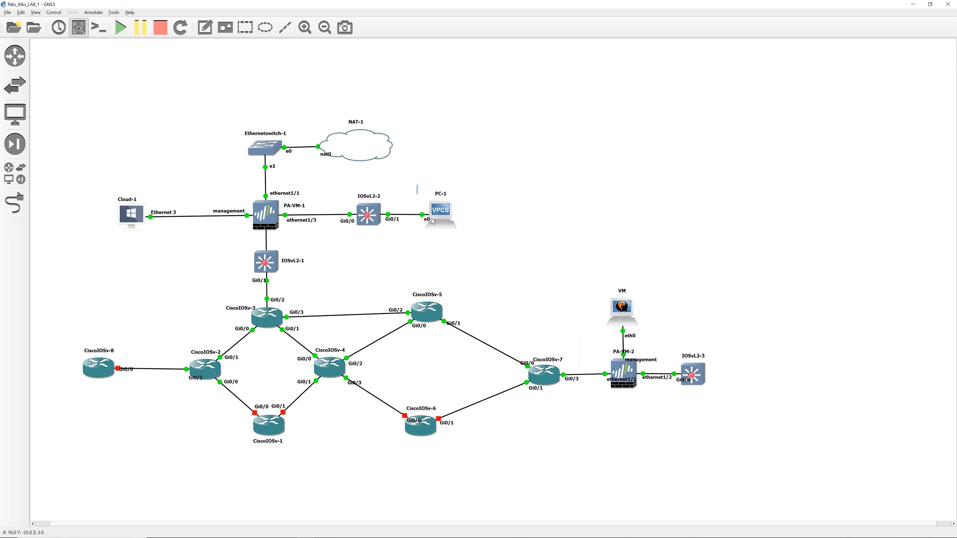
{"action": "left_click_drag", "start_coordinate": [489, 184], "coordinate": [414, 236]}
{"action": "left_click_drag", "start_coordinate": [309, 187], "coordinate": [518, 250]}
{"action": "left_click_drag", "start_coordinate": [334, 184], "coordinate": [483, 241]}
{"action": "left_click_drag", "start_coordinate": [654, 336], "coordinate": [746, 417]}
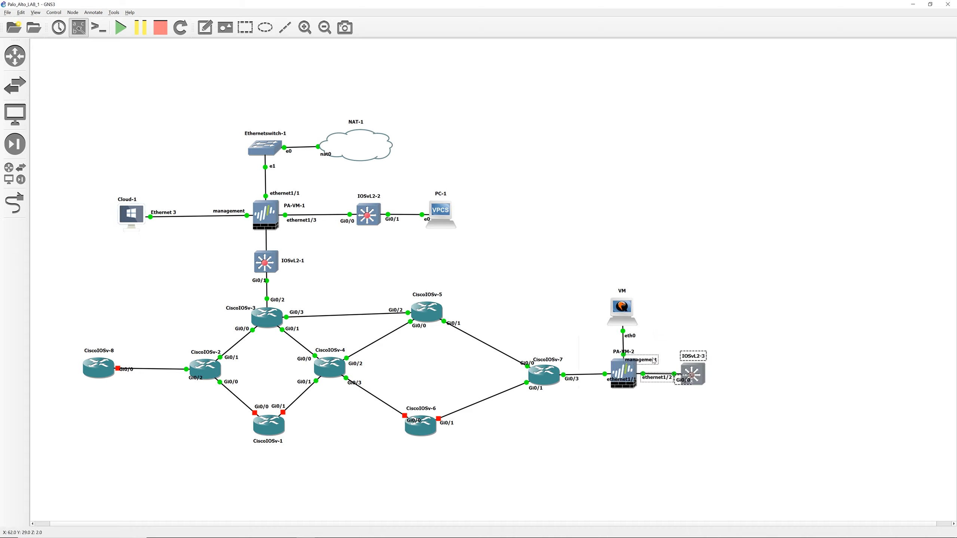
{"action": "left_click", "coordinate": [796, 349]}
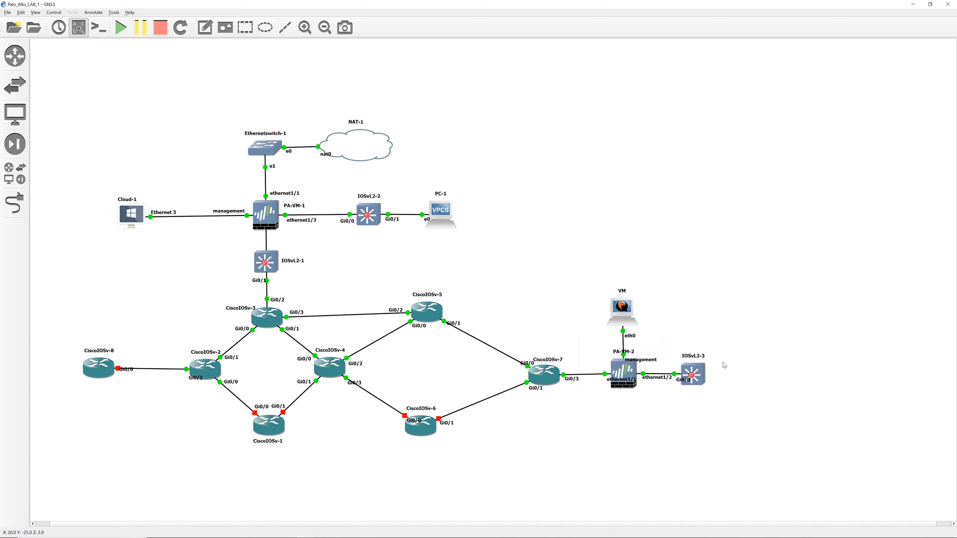
Step: Open the IOSvL2-3 console, enter privileged mode with en, and display its routing table with sh ip route
{"action": "double_click", "coordinate": [697, 376]}
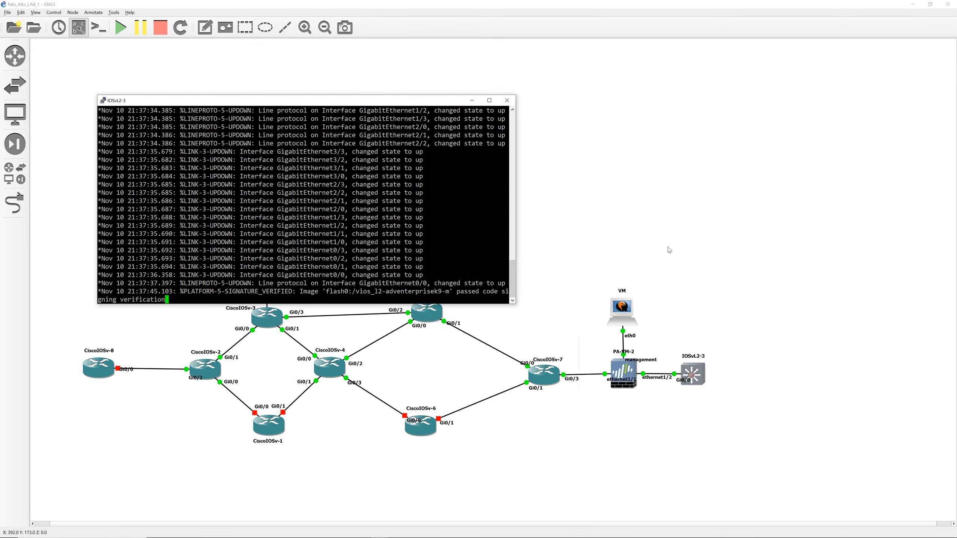
{"action": "type", "text": "en"}
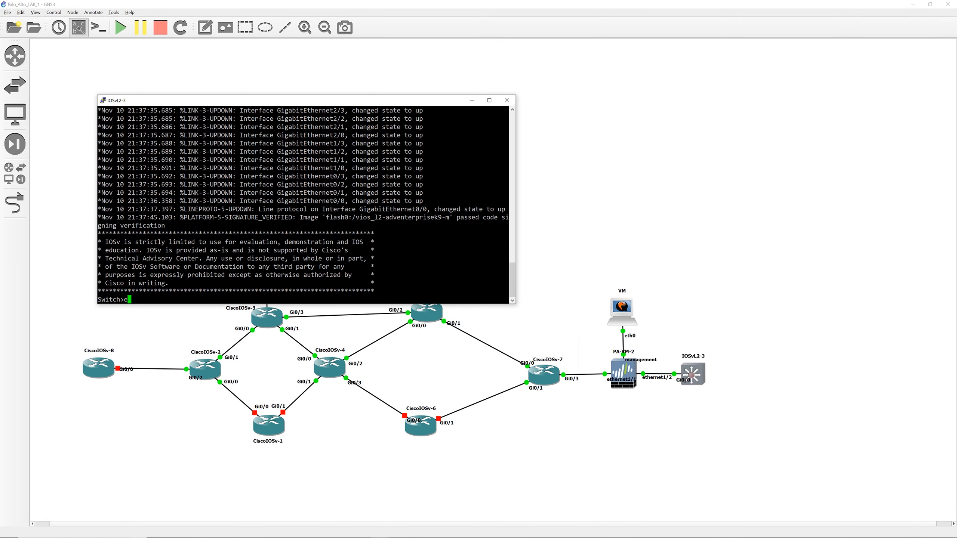
{"action": "key", "text": "Return"}
{"action": "key", "text": "Return"}
{"action": "key", "text": "Return"}
{"action": "key", "text": "Return"}
{"action": "key", "text": "Return"}
{"action": "type", "text": "sh ip rou"}
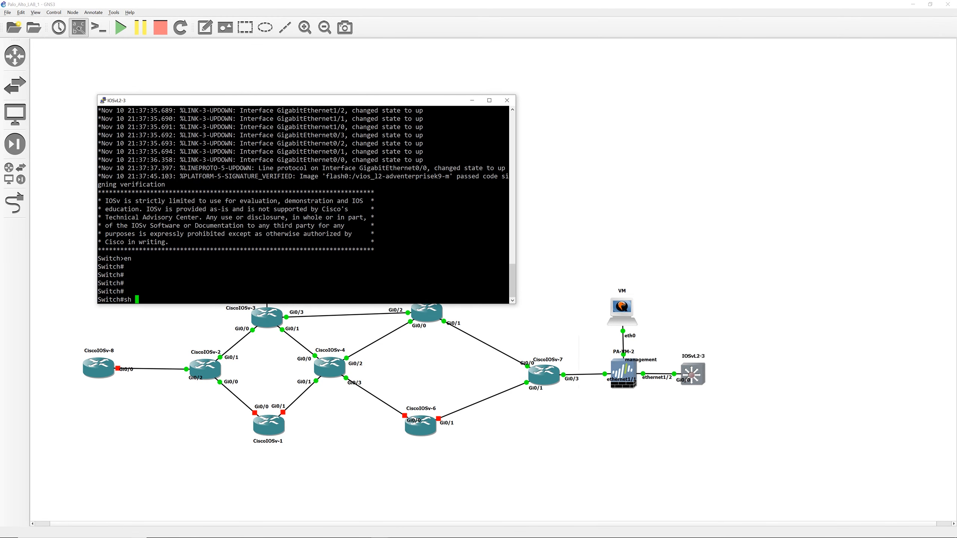
{"action": "key", "text": "BackSpace"}
{"action": "key", "text": "BackSpace"}
{"action": "key", "text": "BackSpace"}
{"action": "key", "text": "BackSpace"}
{"action": "key", "text": "BackSpace"}
{"action": "key", "text": "BackSpace"}
{"action": "key", "text": "BackSpace"}
{"action": "key", "text": "BackSpace"}
{"action": "key", "text": "BackSpace"}
{"action": "type", "text": "sh ip route"}
{"action": "key", "text": "Return"}
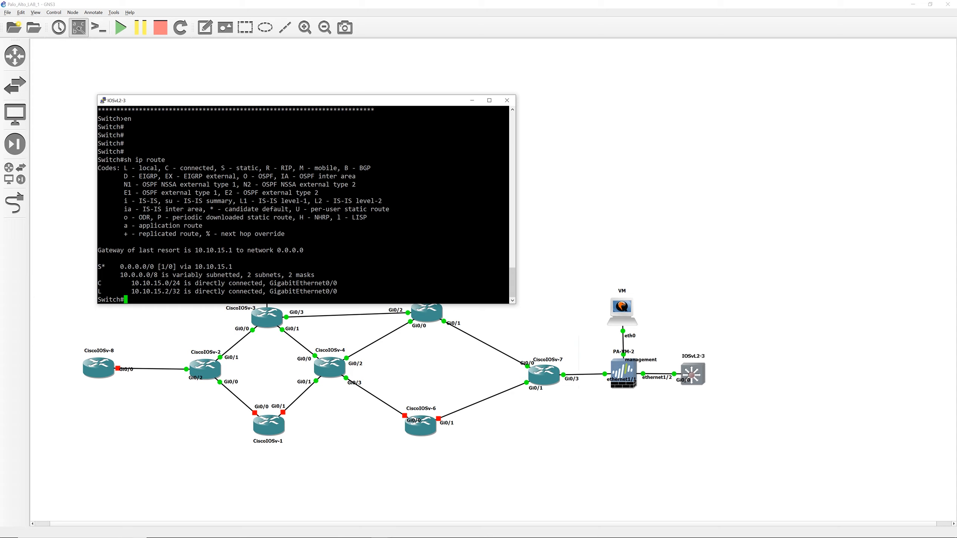
Step: Display IOSvL2-3's routing table once more with sh ip route
{"action": "type", "text": "sh ip route"}
{"action": "key", "text": "Return"}
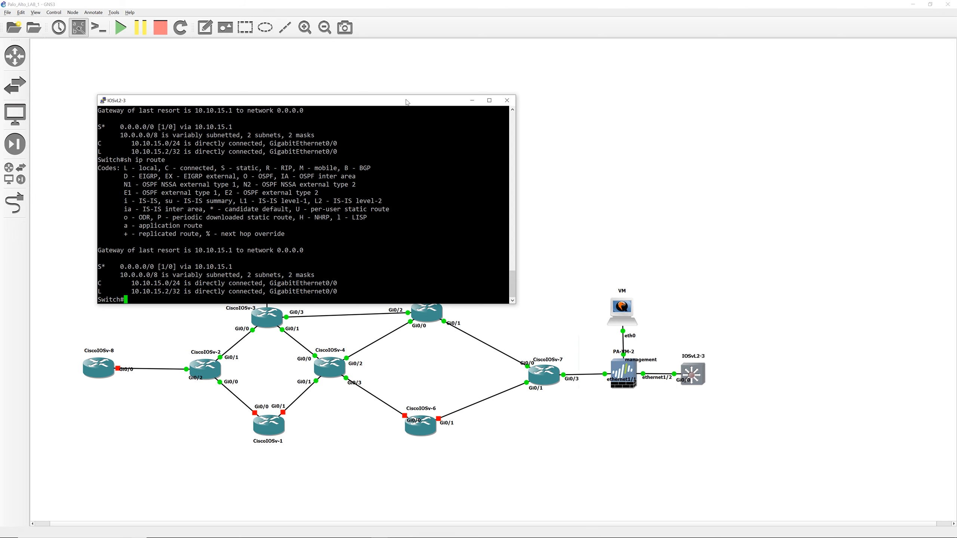
Step: Ping 10.10.20.1 from the IOSvL2-3 switch
{"action": "left_click_drag", "start_coordinate": [407, 102], "coordinate": [798, 50]}
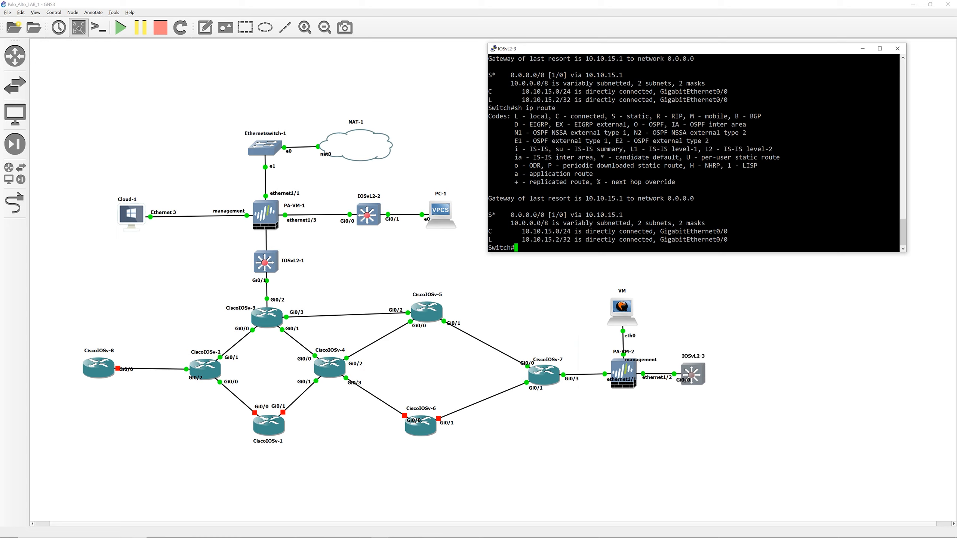
{"action": "type", "text": "ping 10.10.20.1"}
{"action": "key", "text": "Return"}
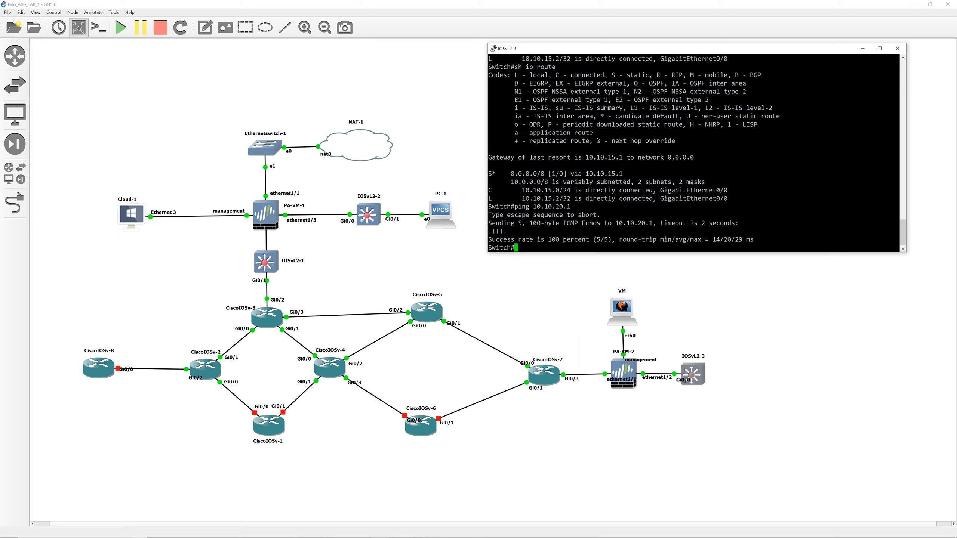
Step: Ping 10.10.20.2 from the IOSvL2-3 switch, repeating the ping a second time
{"action": "key", "text": "Up"}
{"action": "type", "text": "\\"}
{"action": "key", "text": "BackSpace"}
{"action": "key", "text": "BackSpace"}
{"action": "type", "text": "2"}
{"action": "key", "text": "Return"}
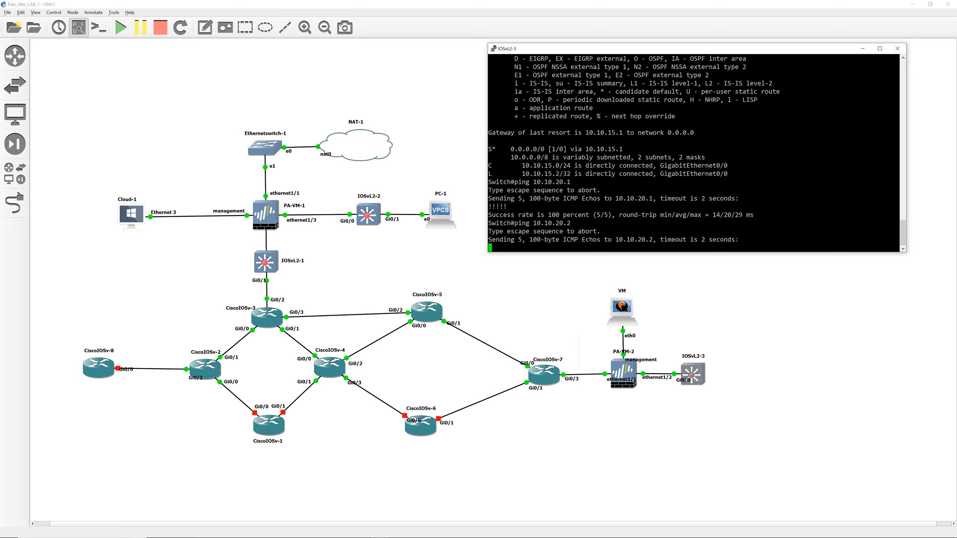
{"action": "key", "text": "Up"}
{"action": "key", "text": "Return"}
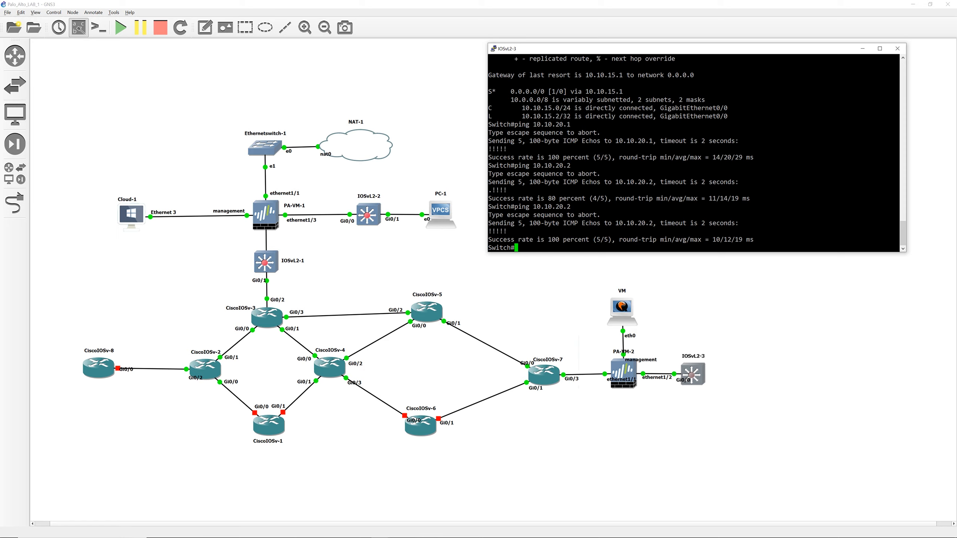
Step: Look up the switch's route to 10.10.20.2 with sh ip route 10.10.20.2
{"action": "type", "text": "sh ip route 10.10.20.2"}
{"action": "key", "text": "Return"}
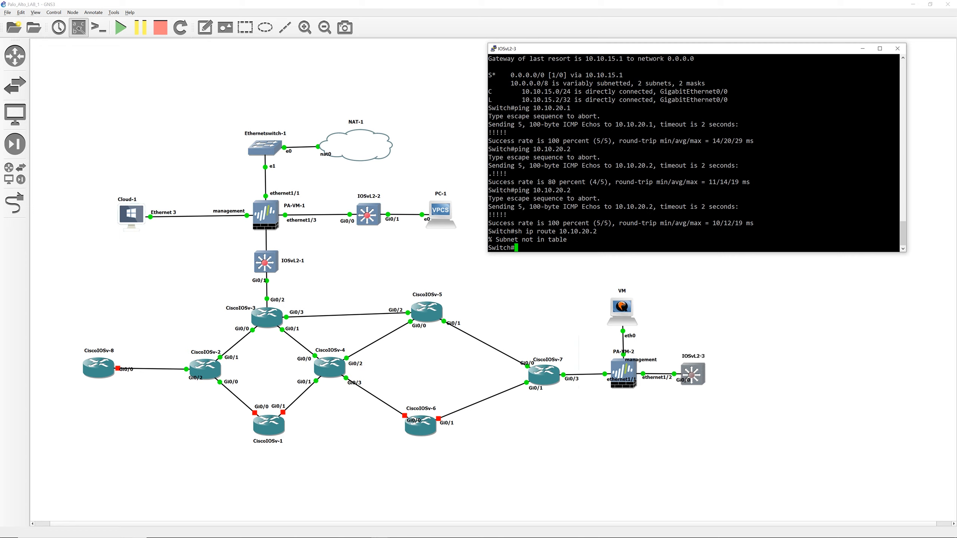
Step: On Router7, look up the route to 10.10.20.2 with sh ip route 10.10.20.2
{"action": "mouse_move", "coordinate": [706, 529]}
{"action": "type", "text": "sh ip route"}
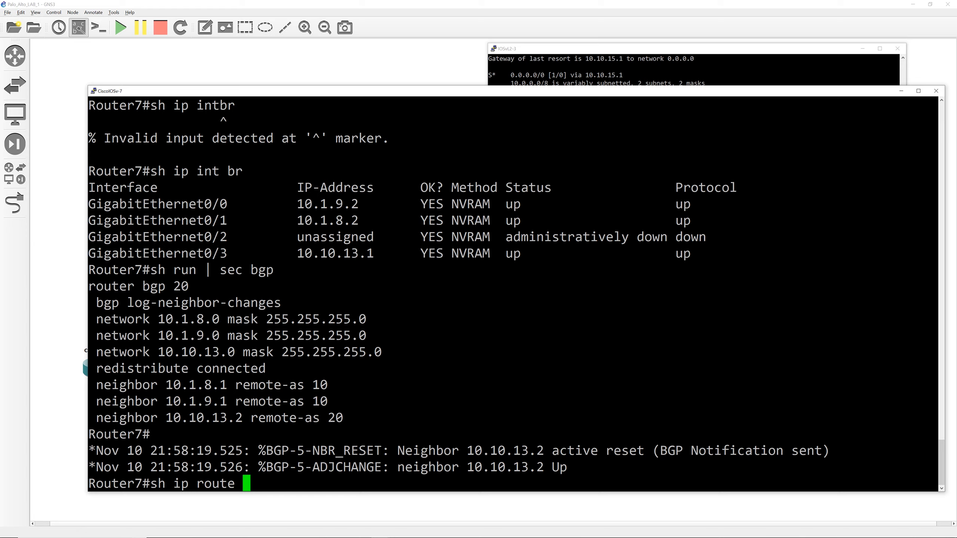
{"action": "key", "text": "BackSpace"}
{"action": "key", "text": "BackSpace"}
{"action": "key", "text": "BackSpace"}
{"action": "key", "text": "BackSpace"}
{"action": "key", "text": "BackSpace"}
{"action": "key", "text": "BackSpace"}
{"action": "key", "text": "BackSpace"}
{"action": "key", "text": "BackSpace"}
{"action": "key", "text": "BackSpace"}
{"action": "key", "text": "BackSpace"}
{"action": "key", "text": "BackSpace"}
{"action": "key", "text": "BackSpace"}
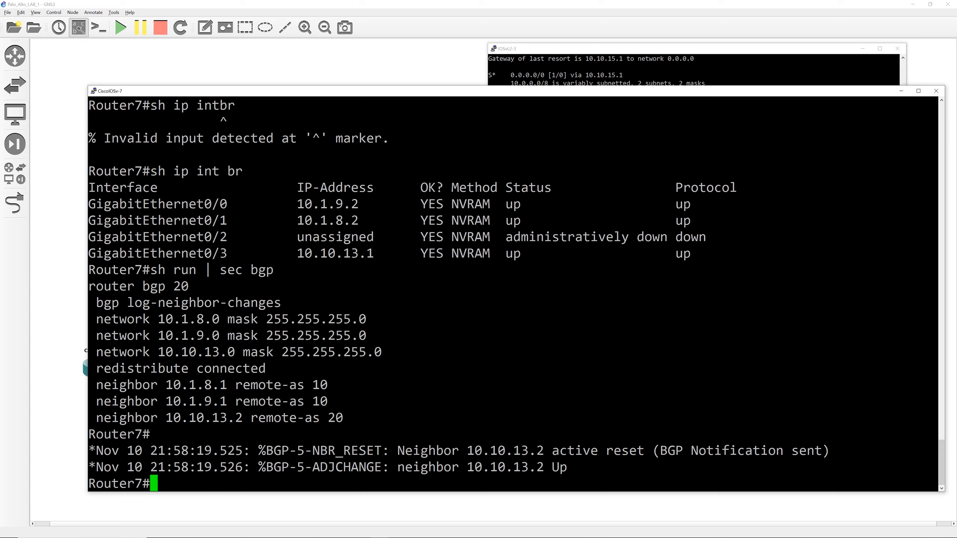
{"action": "type", "text": "sh ip route "}
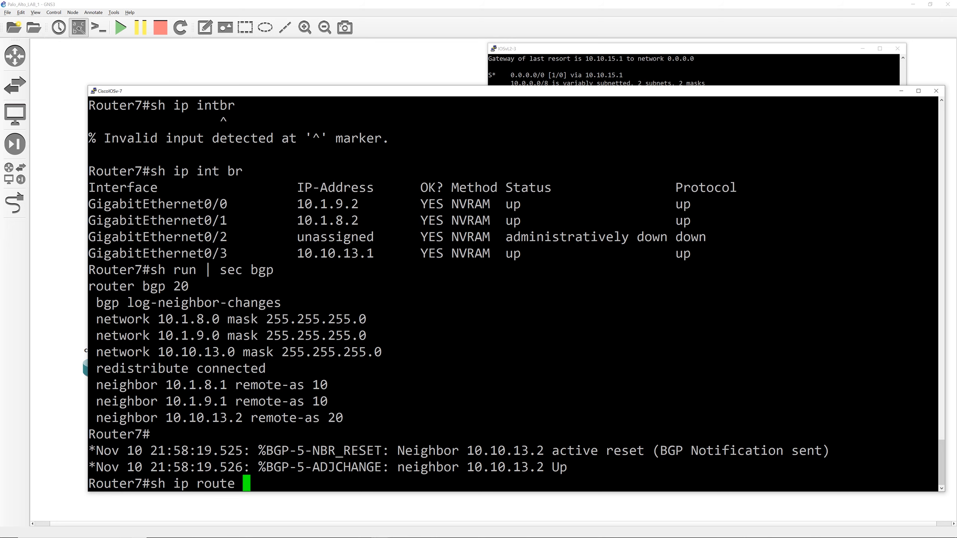
{"action": "type", "text": "10.10.20.2"}
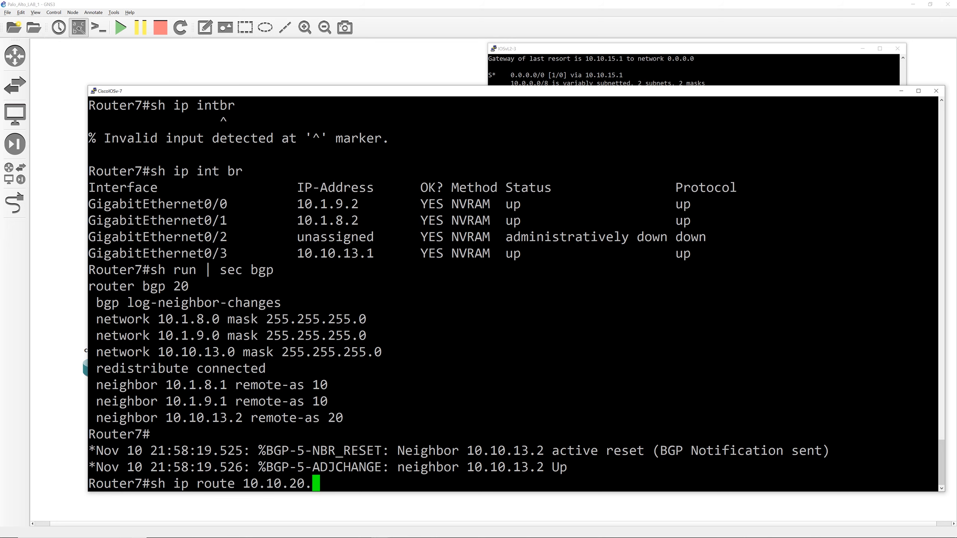
{"action": "key", "text": "Return"}
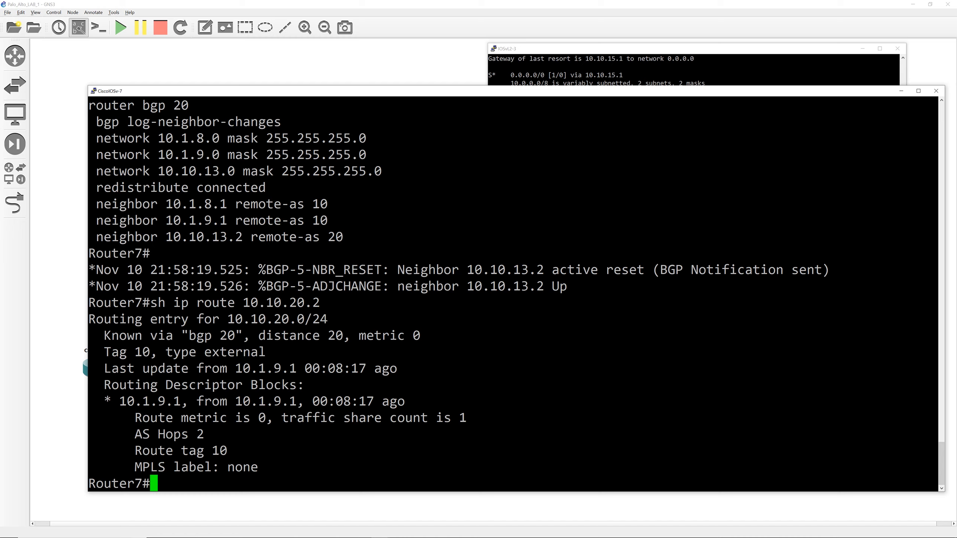
Step: Highlight Router7's routing entry for 10.10.20.0/24 and switch back to the first firewall's web interface
{"action": "left_click_drag", "start_coordinate": [150, 302], "coordinate": [230, 451]}
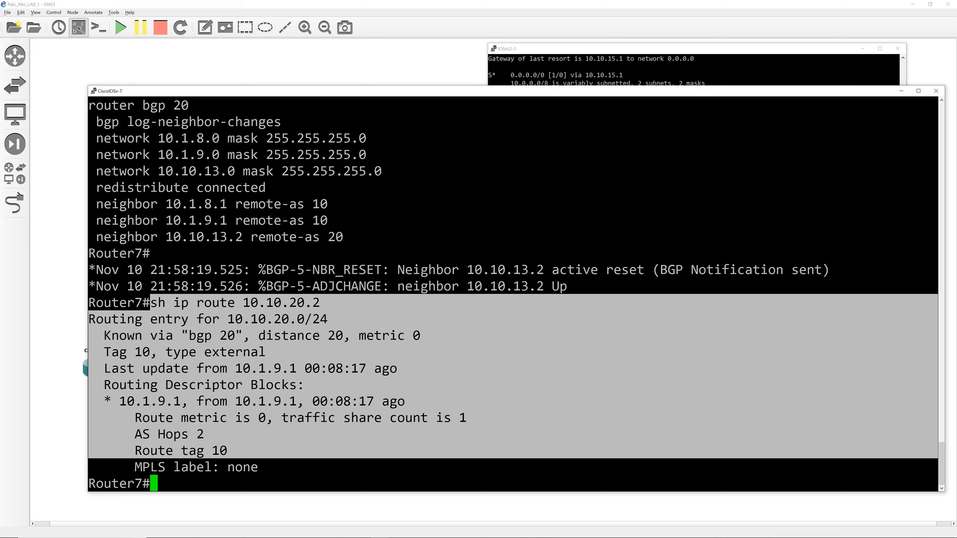
{"action": "left_click", "coordinate": [309, 448]}
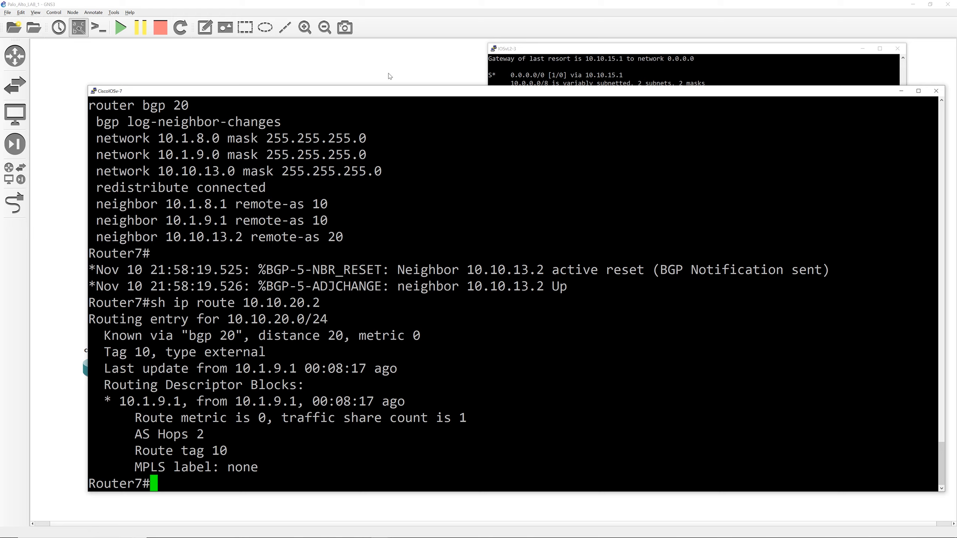
{"action": "key", "text": "alt+Tab"}
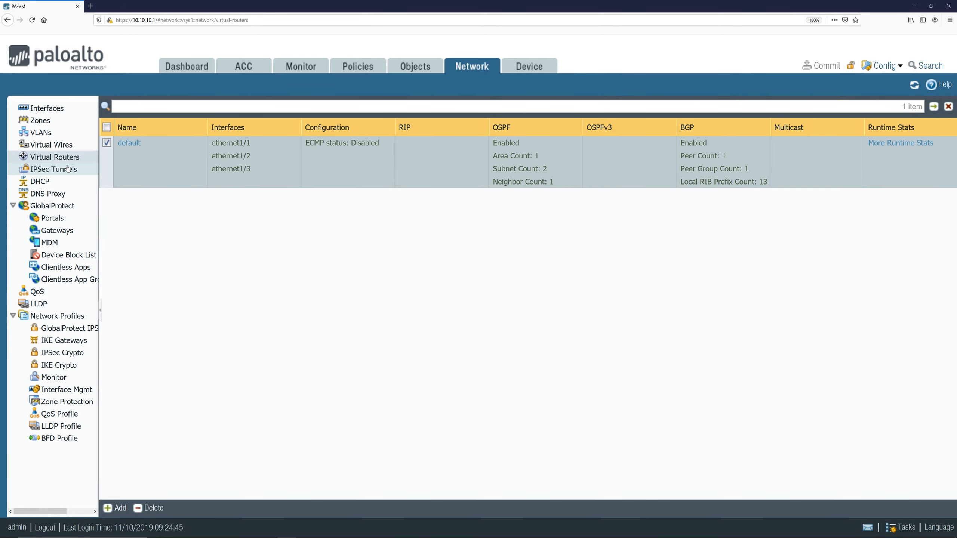
Step: Open the default virtual router's BGP settings and review its router ID, AS number and peer groups
{"action": "left_click", "coordinate": [44, 160]}
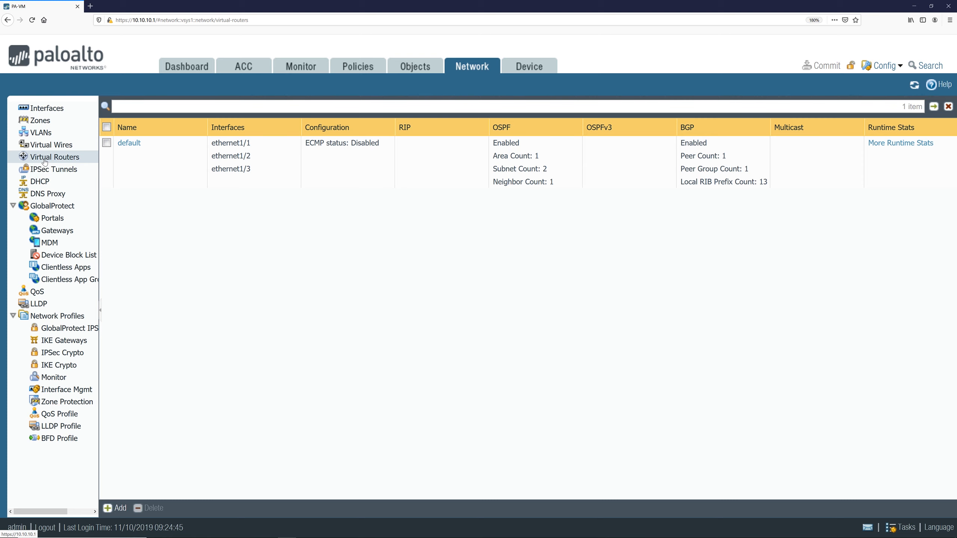
{"action": "left_click", "coordinate": [125, 143]}
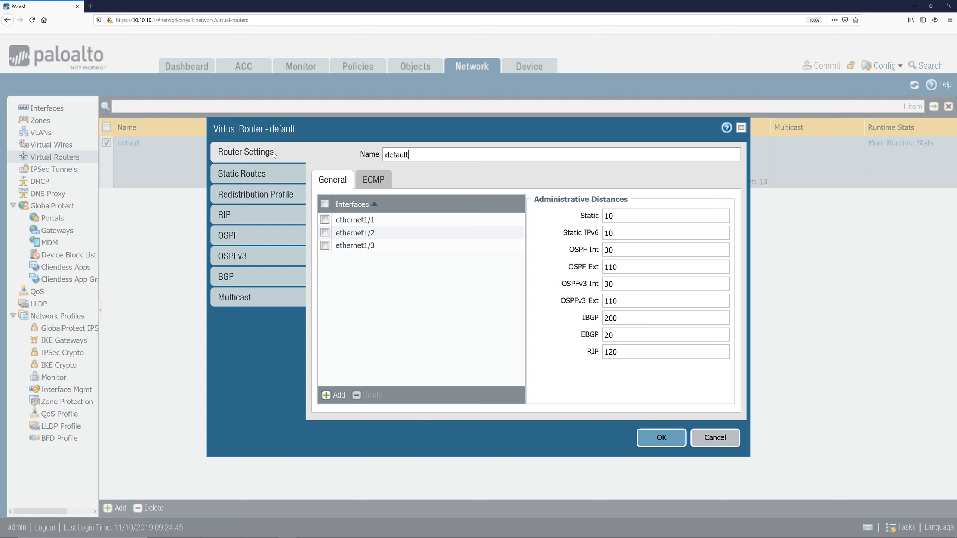
{"action": "left_click", "coordinate": [240, 277]}
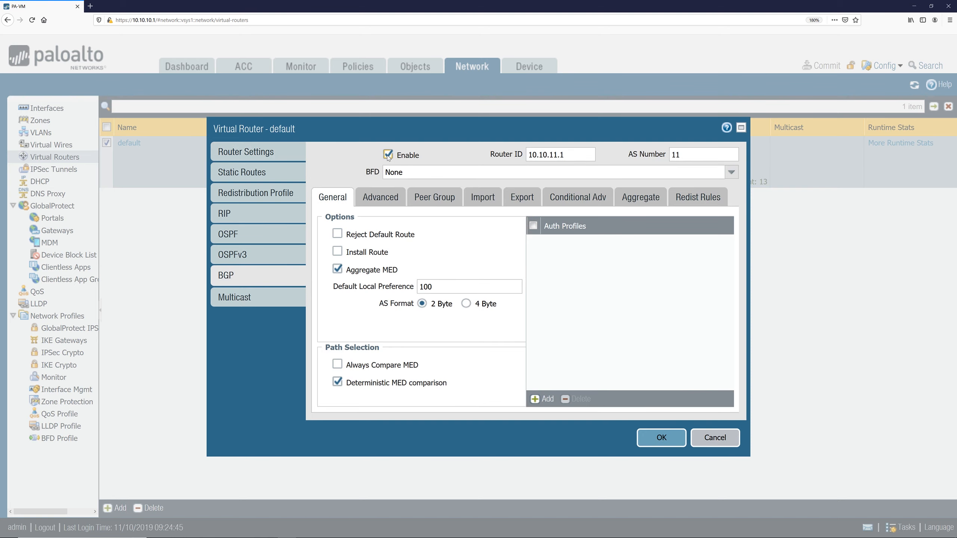
{"action": "key", "text": "Tab"}
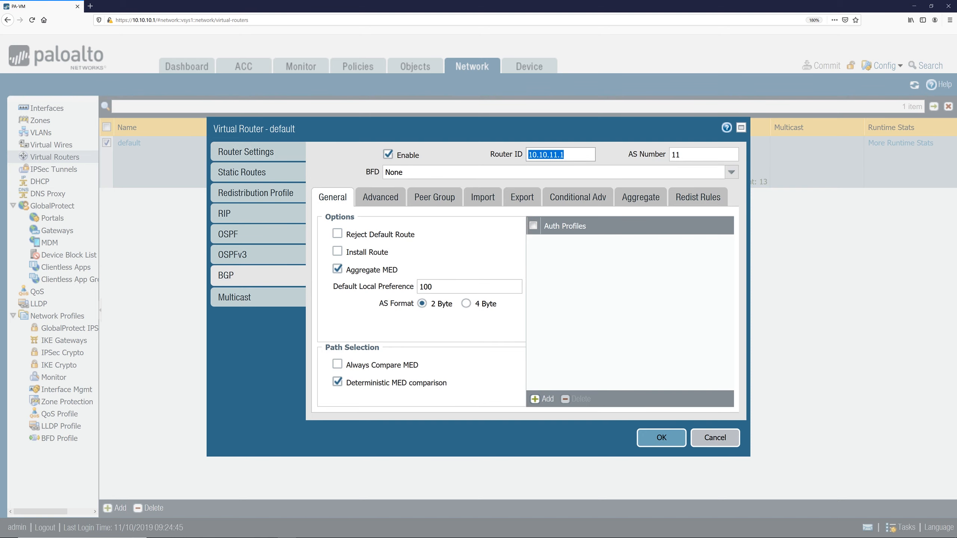
{"action": "key", "text": "End"}
{"action": "key", "text": "shift+Home"}
{"action": "key", "text": "End"}
{"action": "key", "text": "Tab"}
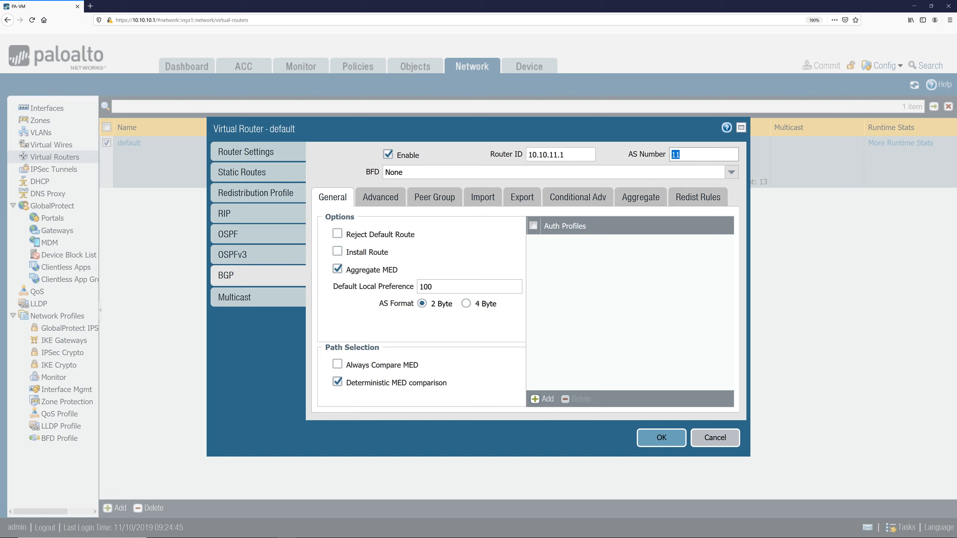
{"action": "key", "text": "End"}
{"action": "left_click", "coordinate": [374, 236]}
{"action": "left_click", "coordinate": [374, 236]}
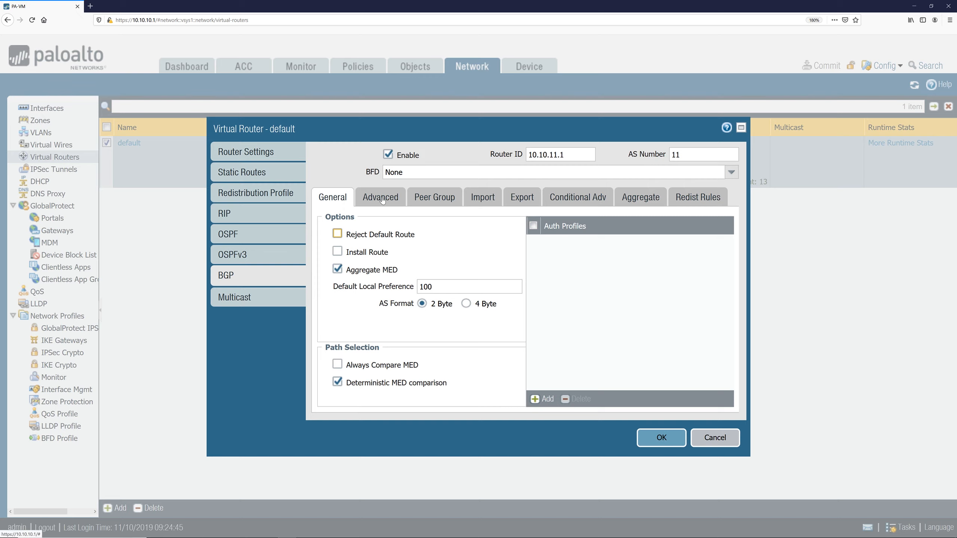
{"action": "left_click", "coordinate": [444, 199]}
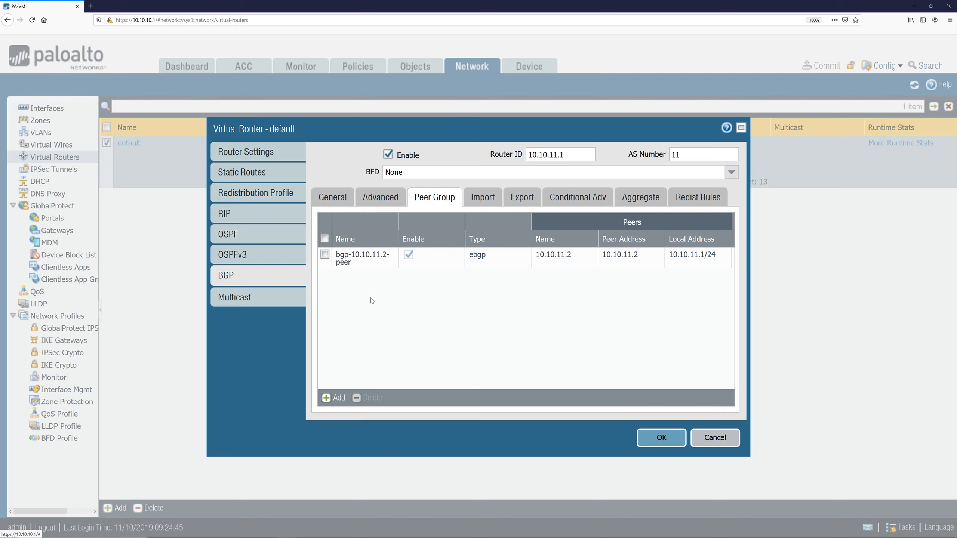
Step: Review the fields of a new BGP peer group and peer without saving them
{"action": "left_click", "coordinate": [340, 399]}
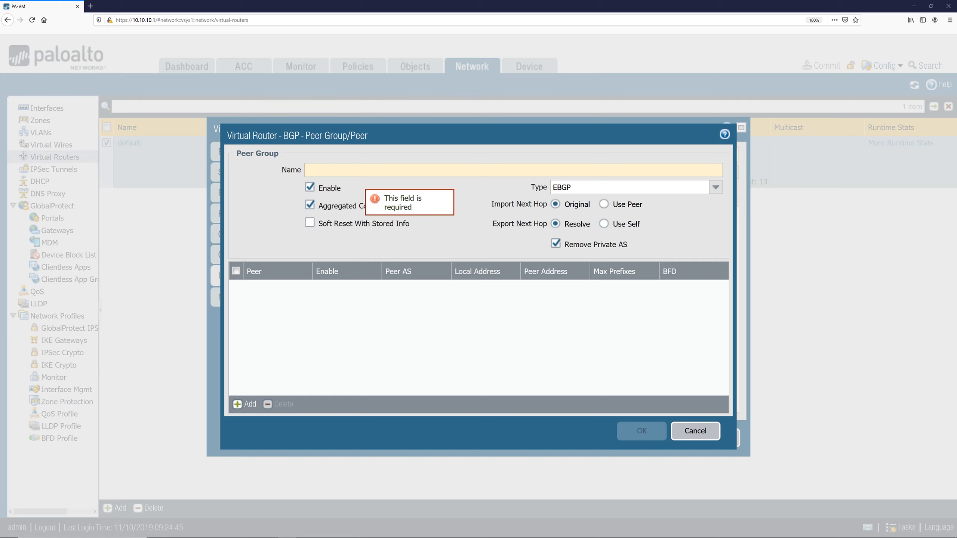
{"action": "left_click", "coordinate": [245, 404]}
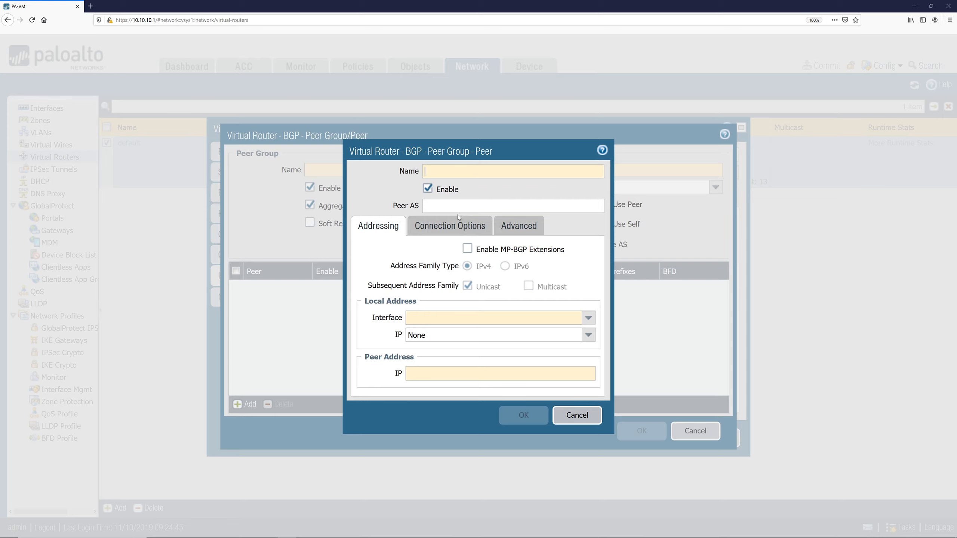
{"action": "left_click", "coordinate": [513, 205]}
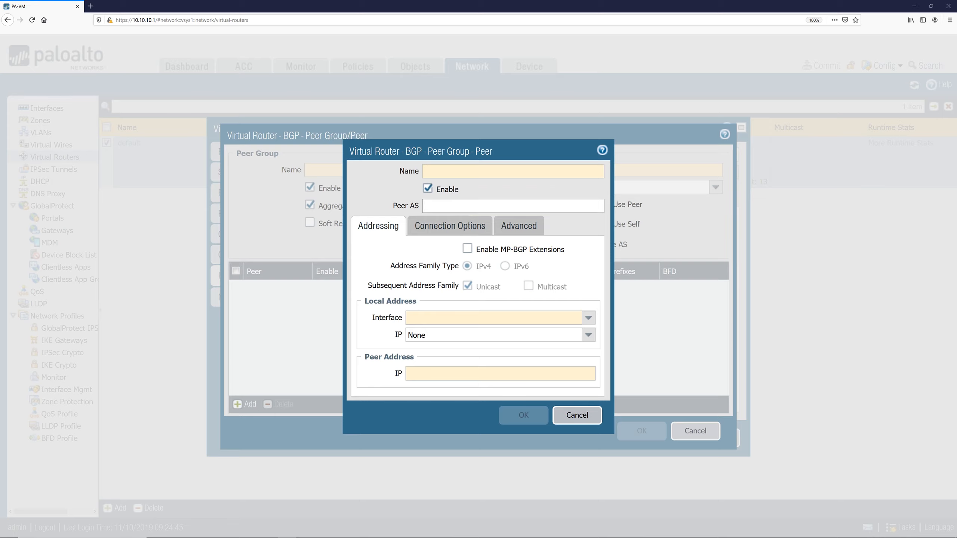
{"action": "left_click", "coordinate": [490, 318]}
{"action": "left_click", "coordinate": [490, 334]}
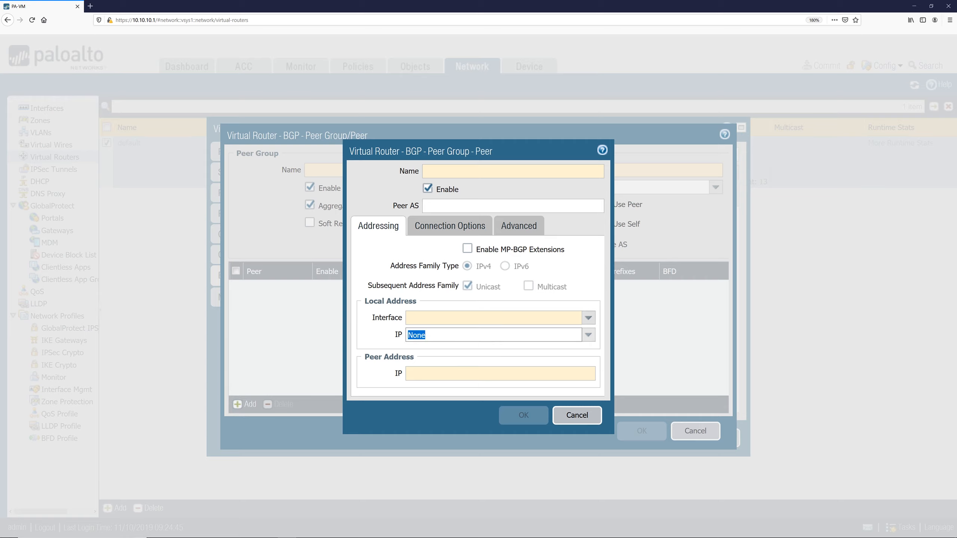
{"action": "left_click", "coordinate": [489, 373]}
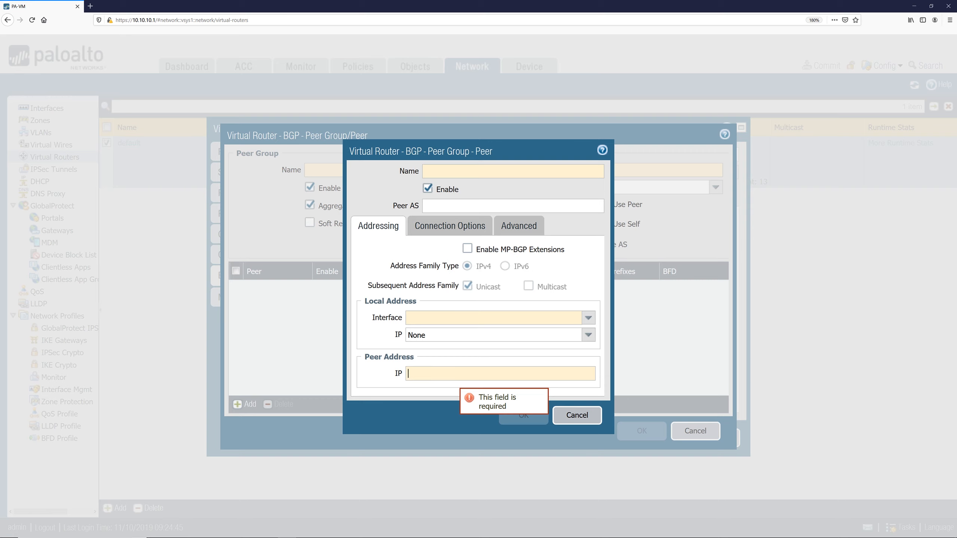
{"action": "left_click", "coordinate": [582, 415]}
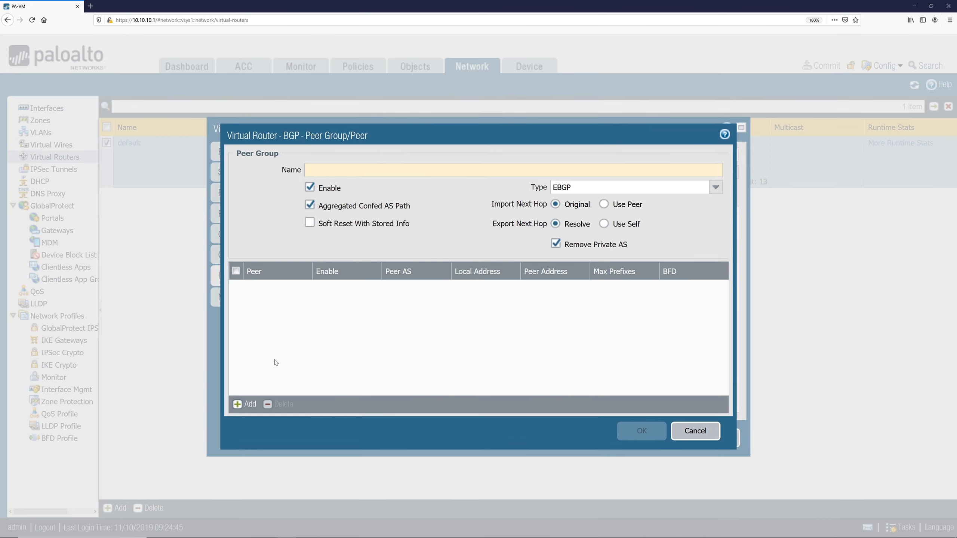
{"action": "left_click", "coordinate": [252, 407]}
{"action": "left_click", "coordinate": [589, 420]}
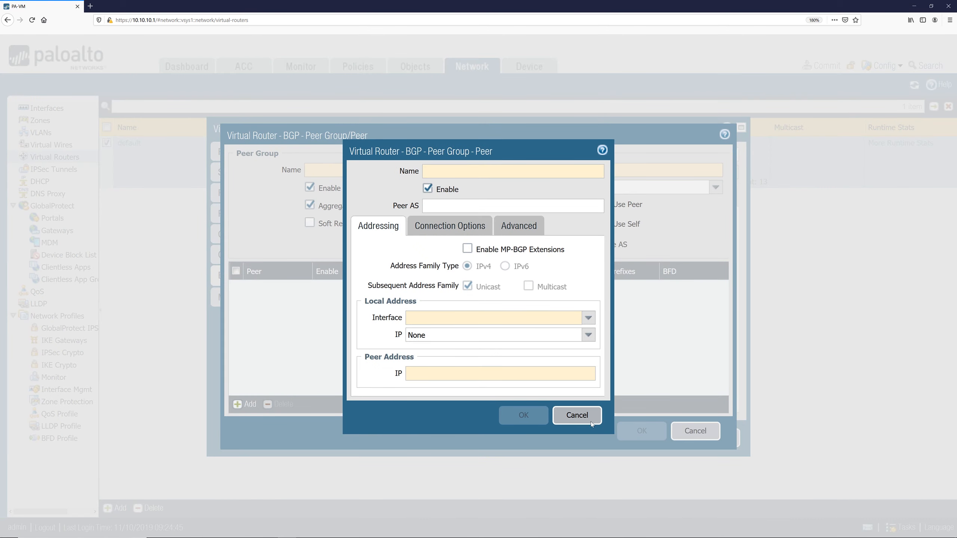
{"action": "left_click", "coordinate": [249, 406]}
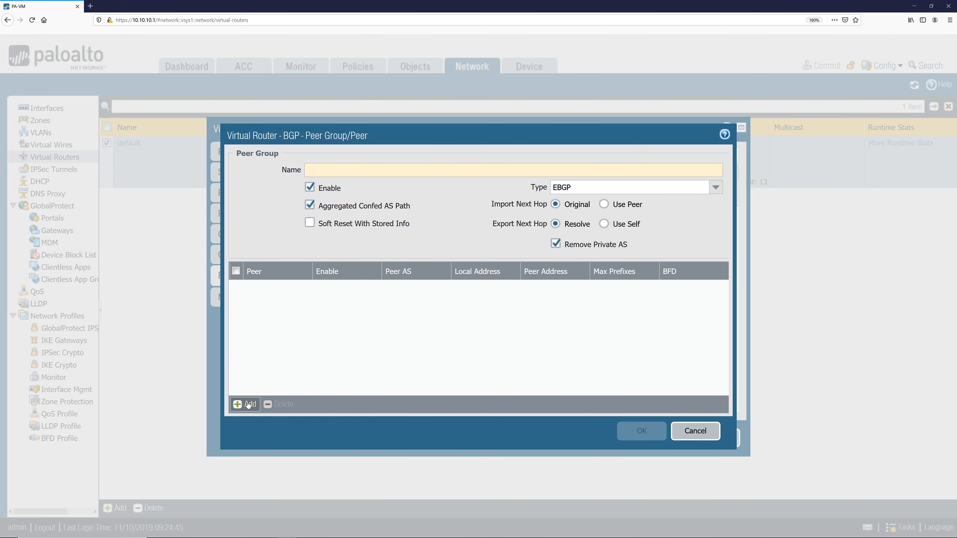
{"action": "left_click", "coordinate": [575, 413]}
{"action": "left_click", "coordinate": [696, 432]}
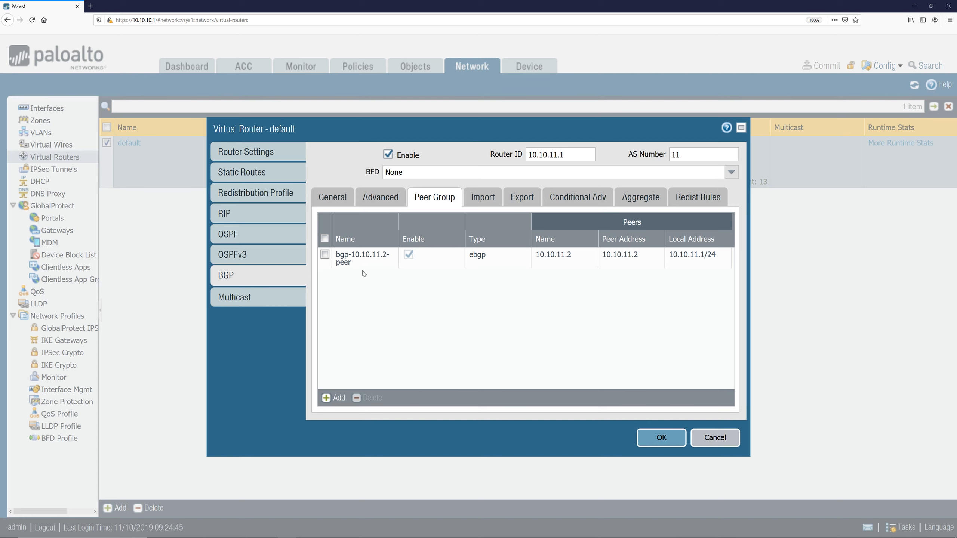
Step: Open the existing peer group bgp-10.10.11.2-peer to review its peer settings and close it
{"action": "left_click", "coordinate": [364, 257]}
{"action": "left_click", "coordinate": [363, 258]}
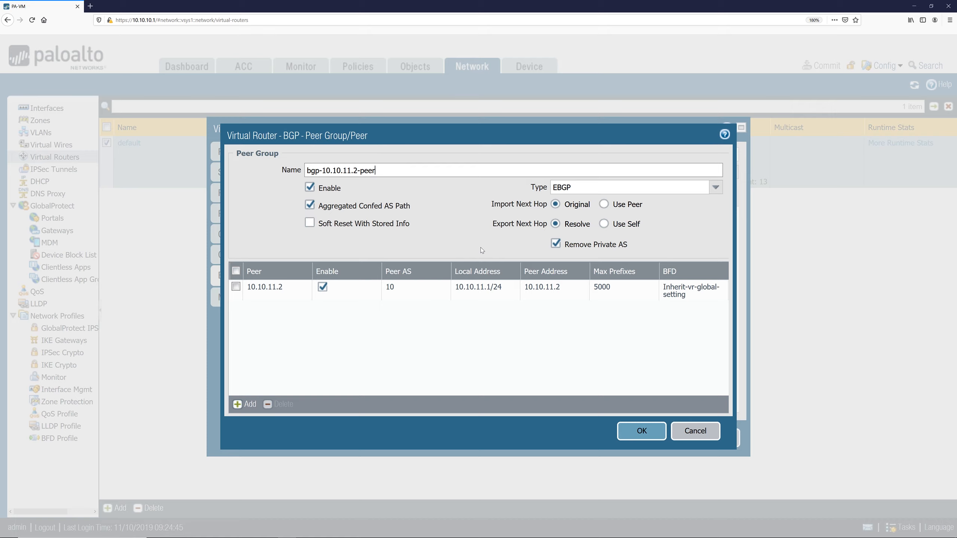
{"action": "left_click", "coordinate": [654, 438]}
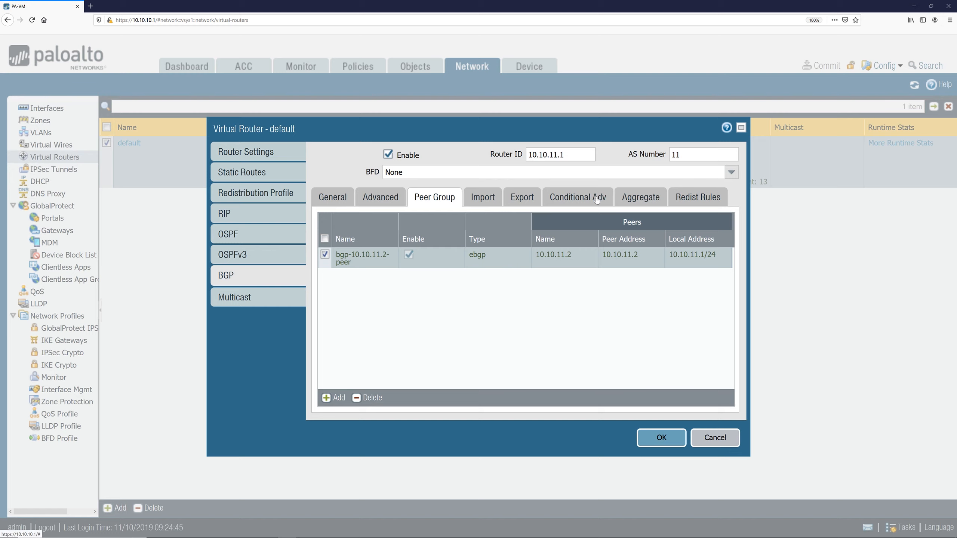
Step: Review the BGP redistribution rules and the redistribution profile 123, opening a new rule without saving
{"action": "left_click", "coordinate": [700, 197]}
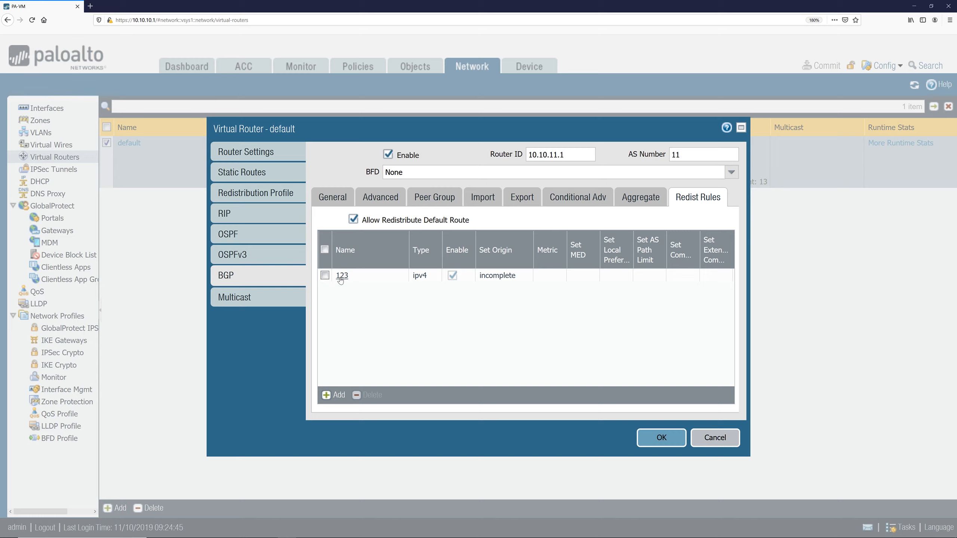
{"action": "left_click", "coordinate": [246, 190]}
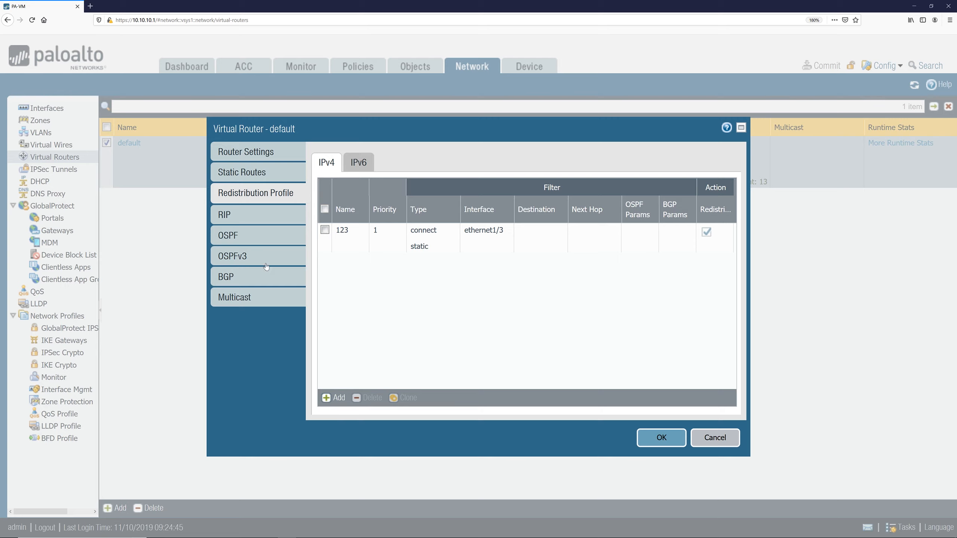
{"action": "left_click", "coordinate": [250, 277]}
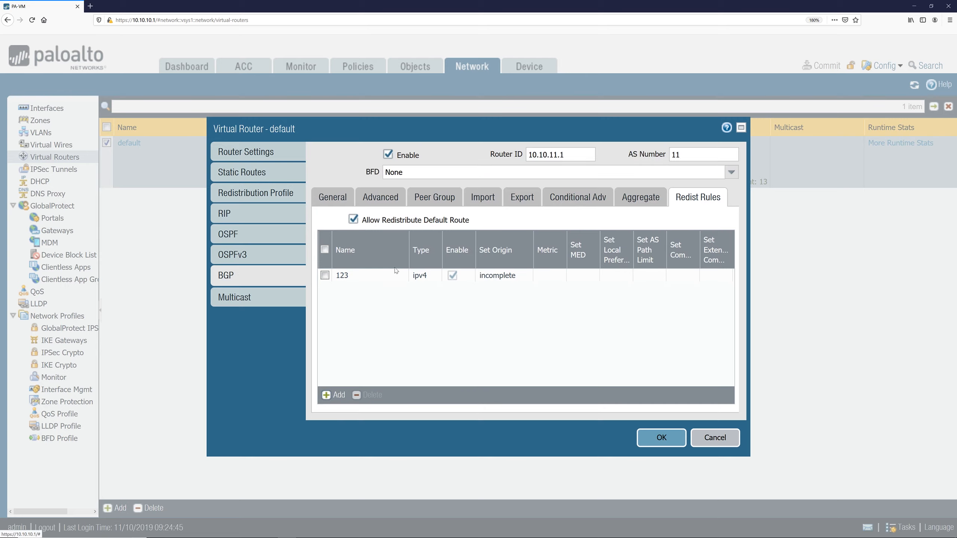
{"action": "left_click", "coordinate": [333, 395]}
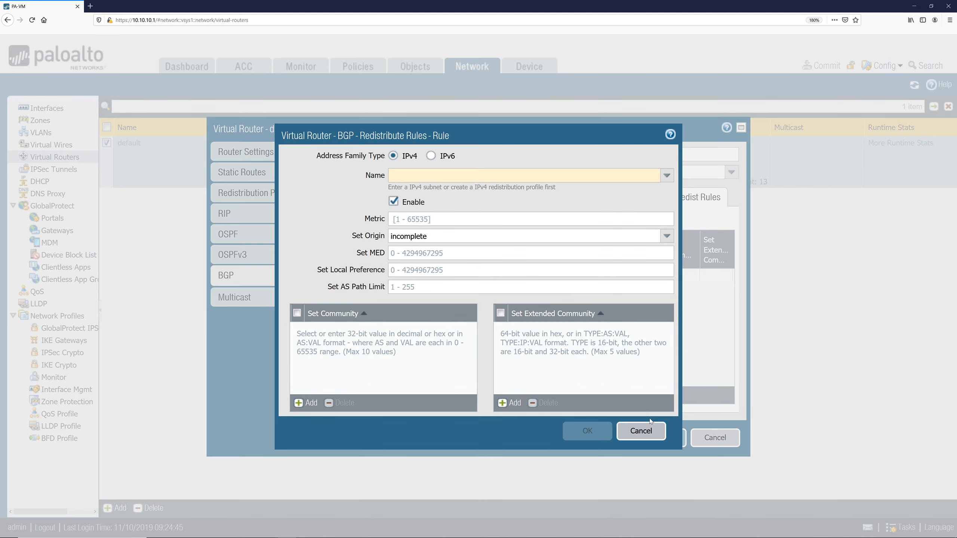
{"action": "left_click", "coordinate": [638, 438]}
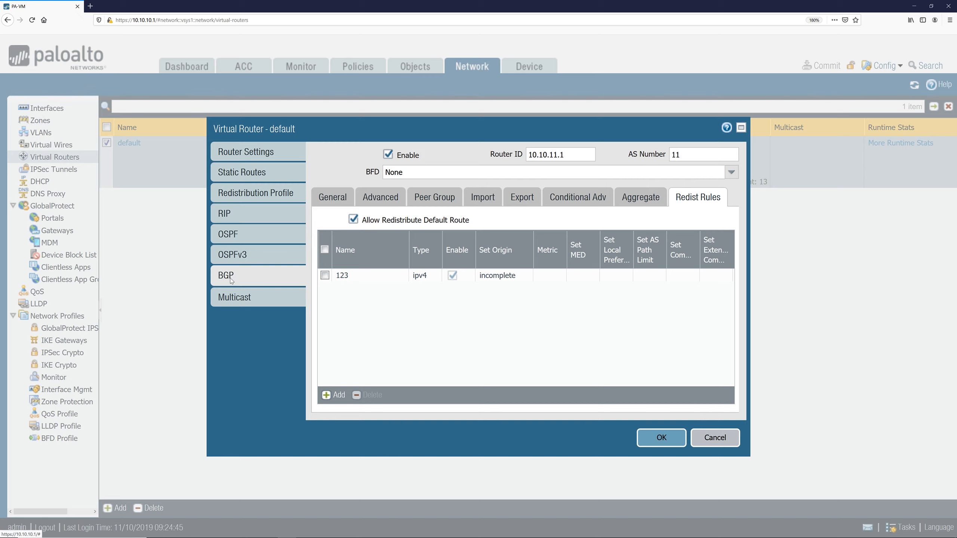
Step: Close the virtual router settings and commit all changes to the firewall
{"action": "left_click", "coordinate": [333, 196]}
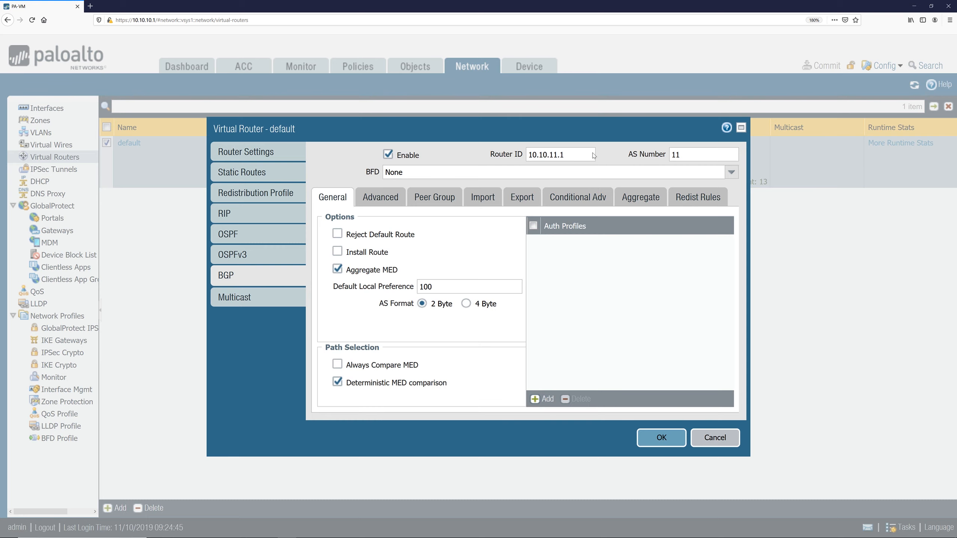
{"action": "left_click", "coordinate": [433, 201]}
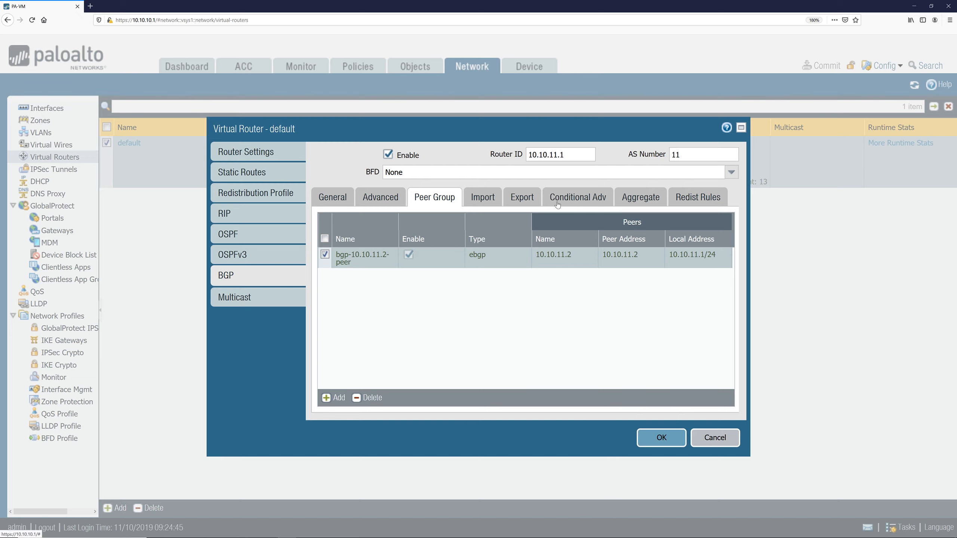
{"action": "left_click", "coordinate": [692, 198]}
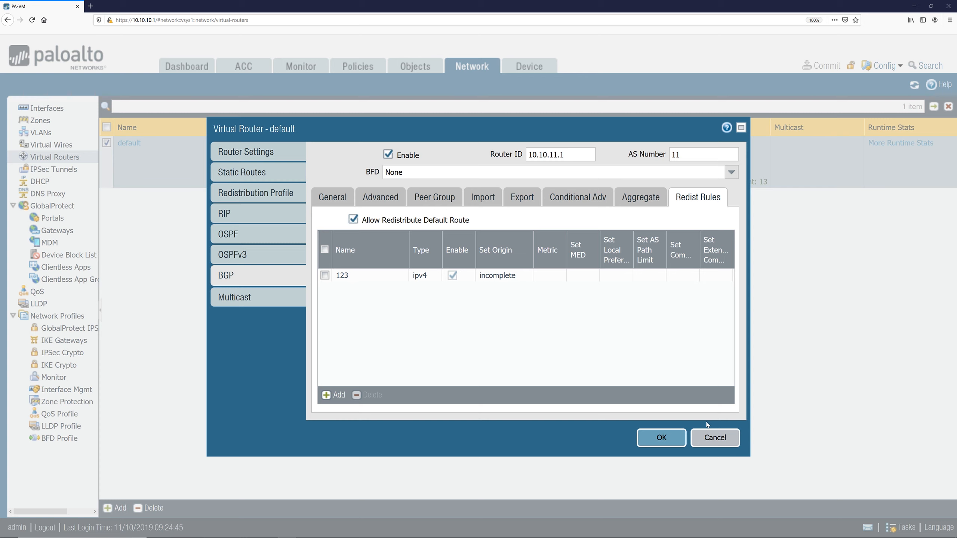
{"action": "left_click", "coordinate": [662, 438]}
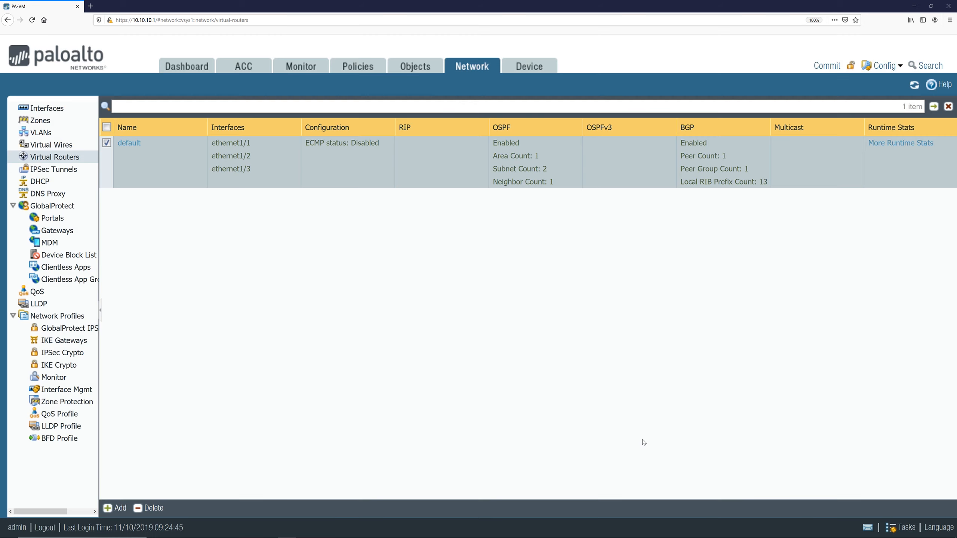
{"action": "left_click", "coordinate": [825, 65]}
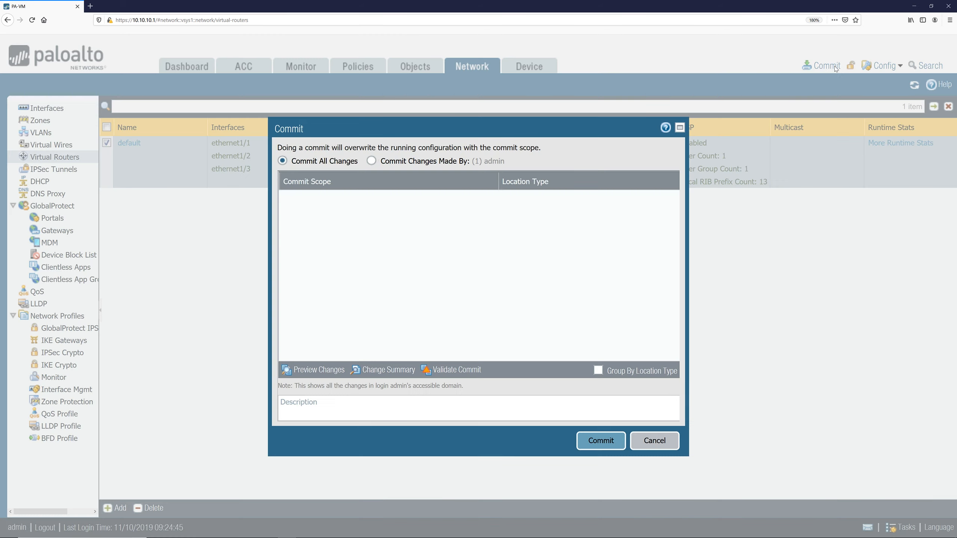
{"action": "left_click", "coordinate": [651, 442]}
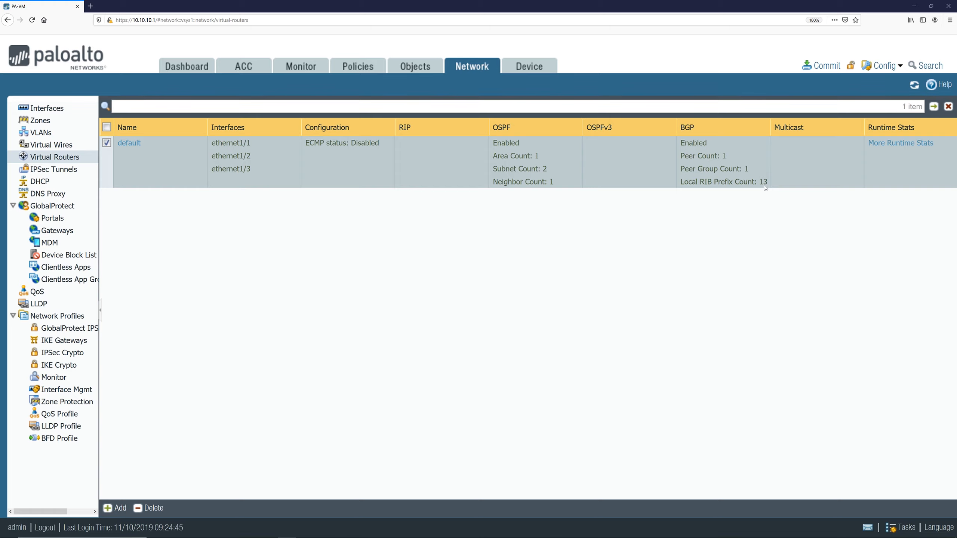
Step: Check the default router's runtime stats for BGP peer status and the local RIB routes, then close
{"action": "left_click", "coordinate": [896, 145]}
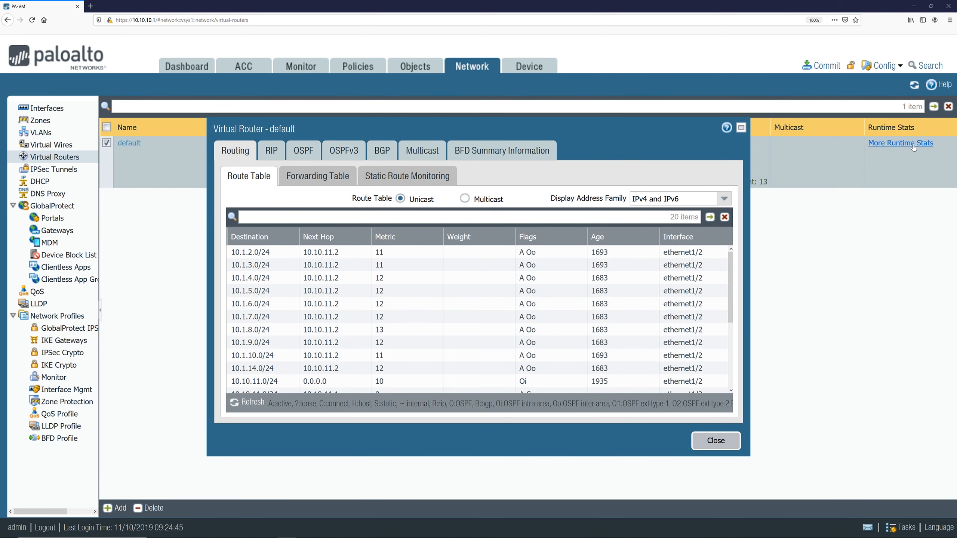
{"action": "left_click", "coordinate": [380, 153]}
{"action": "left_click", "coordinate": [301, 180]}
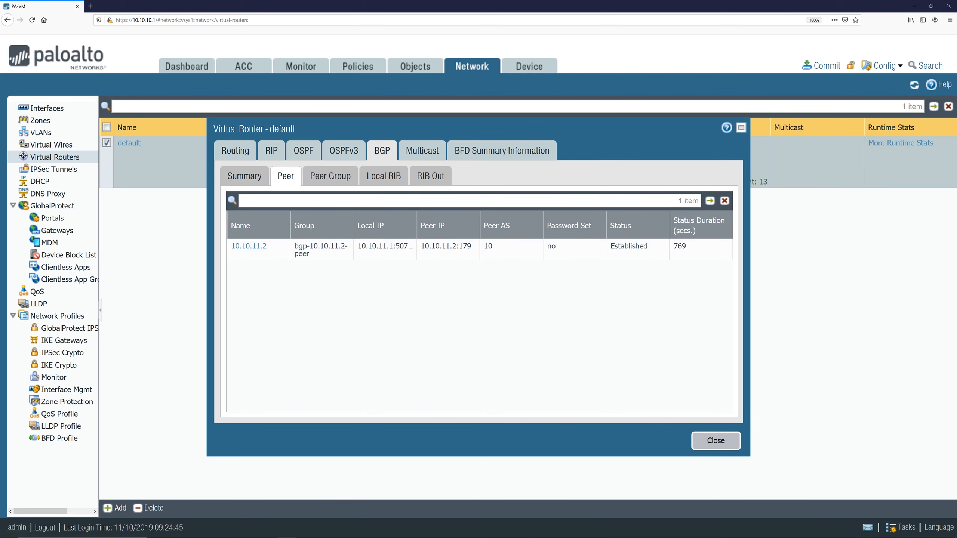
{"action": "left_click", "coordinate": [340, 184]}
{"action": "left_click", "coordinate": [384, 180]}
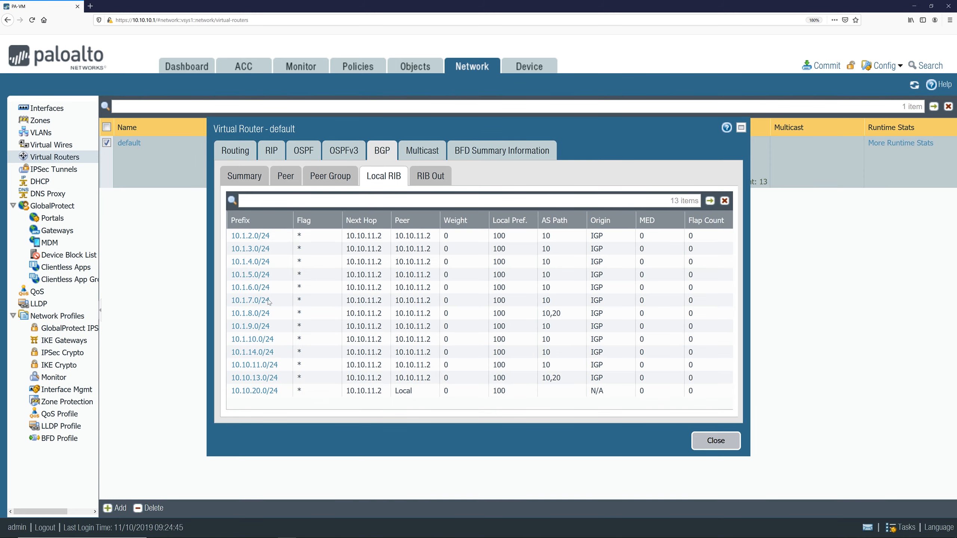
{"action": "left_click", "coordinate": [725, 441]}
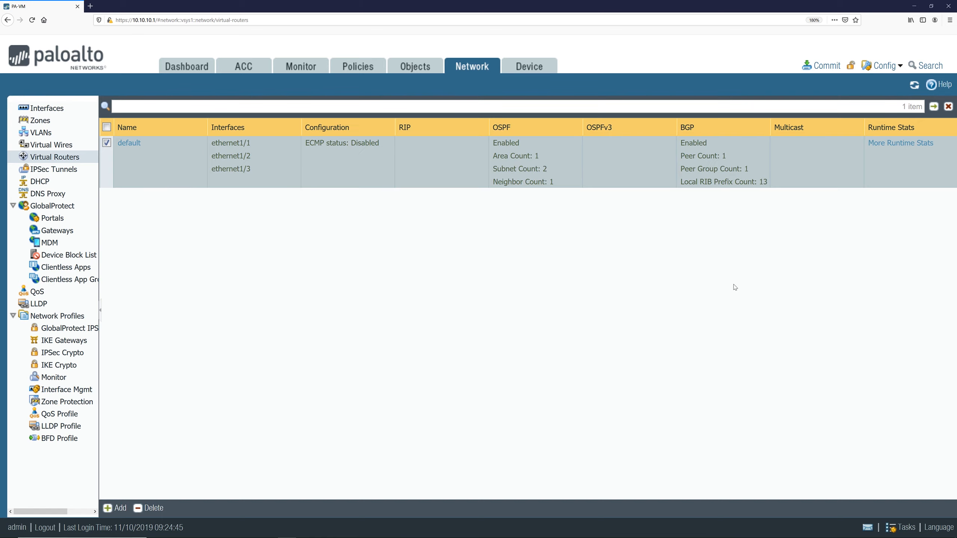